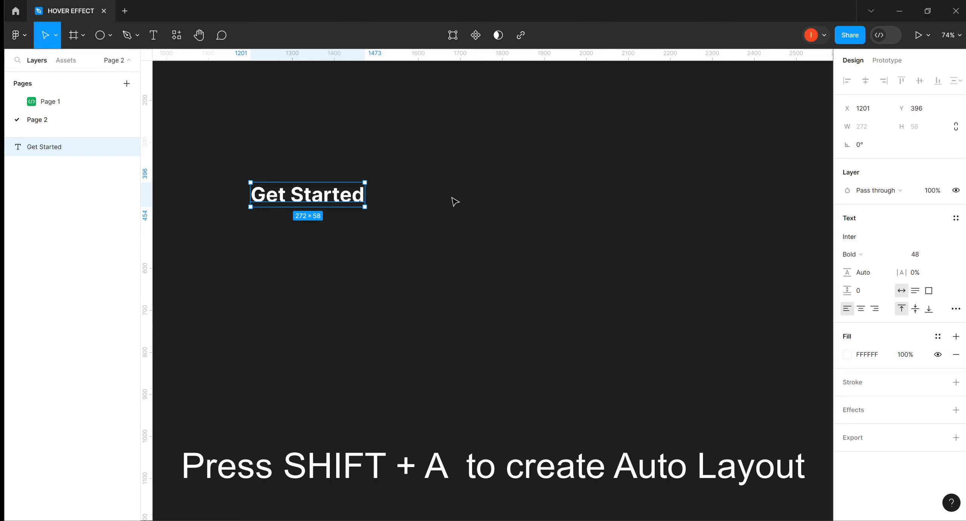
Wrap the Get Started text in an auto layout frame and add an FFFFFF fill to the frame.
{"action": "key", "text": "shift+a"}
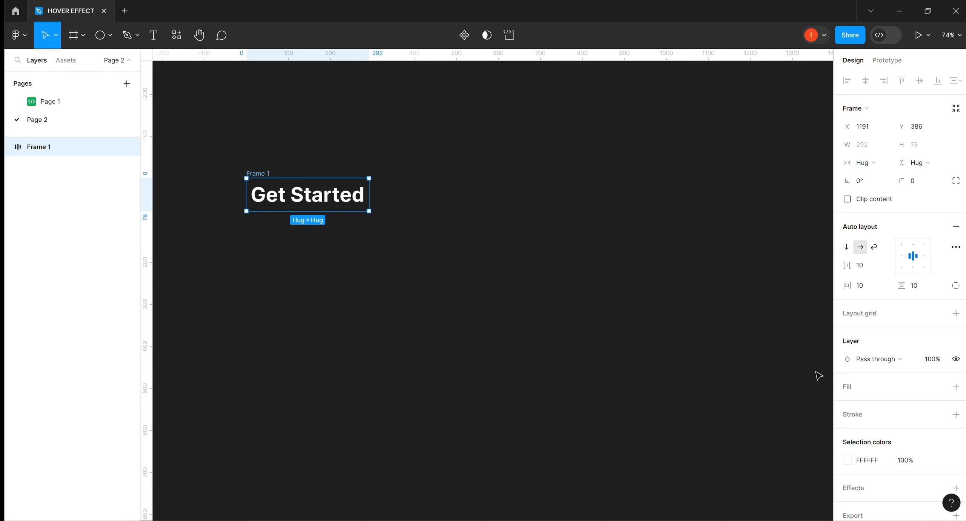
{"action": "left_click", "coordinate": [849, 388]}
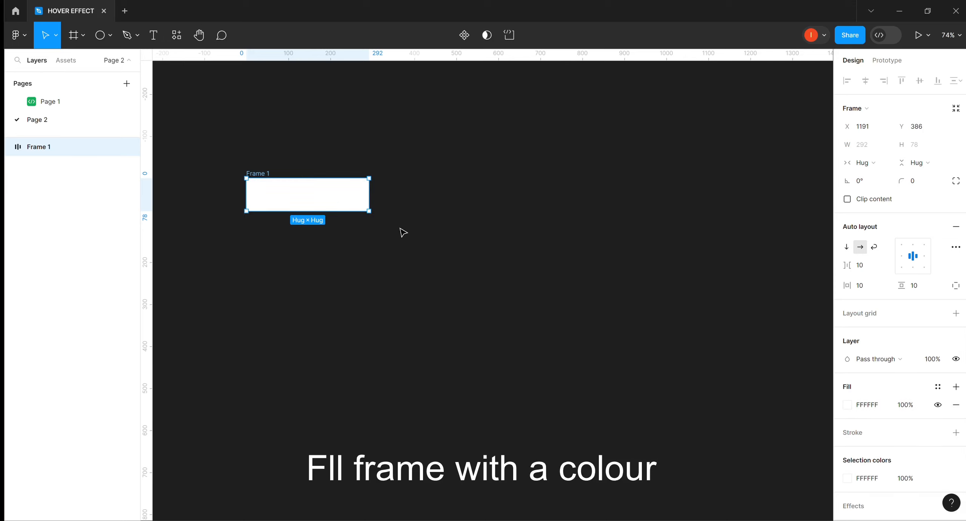
Change the Get Started text's fill to the dark green document color 021B04.
{"action": "left_click", "coordinate": [337, 203]}
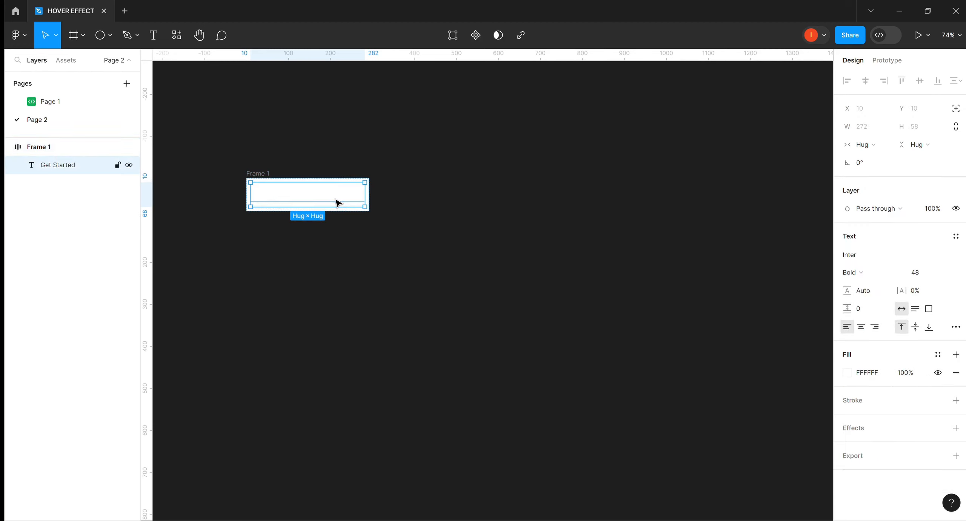
{"action": "left_click", "coordinate": [847, 372]}
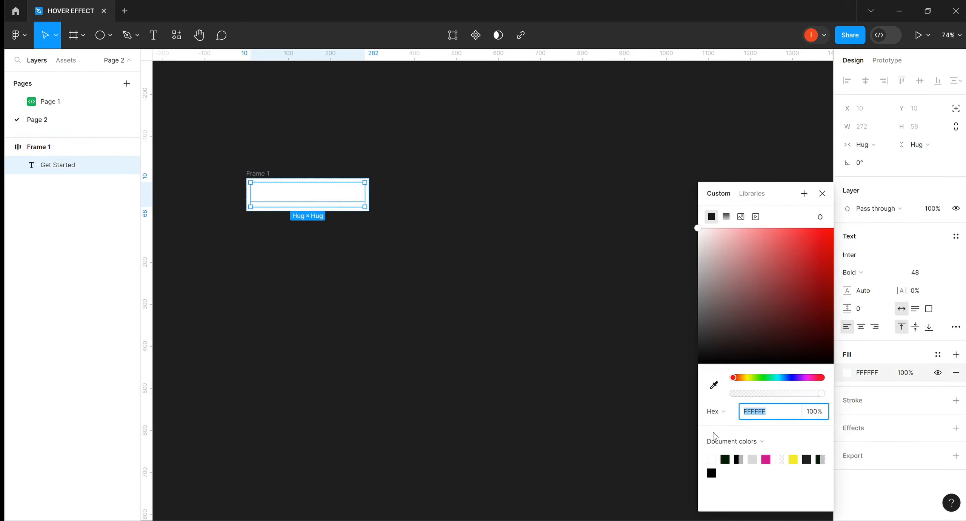
{"action": "left_click", "coordinate": [725, 459]}
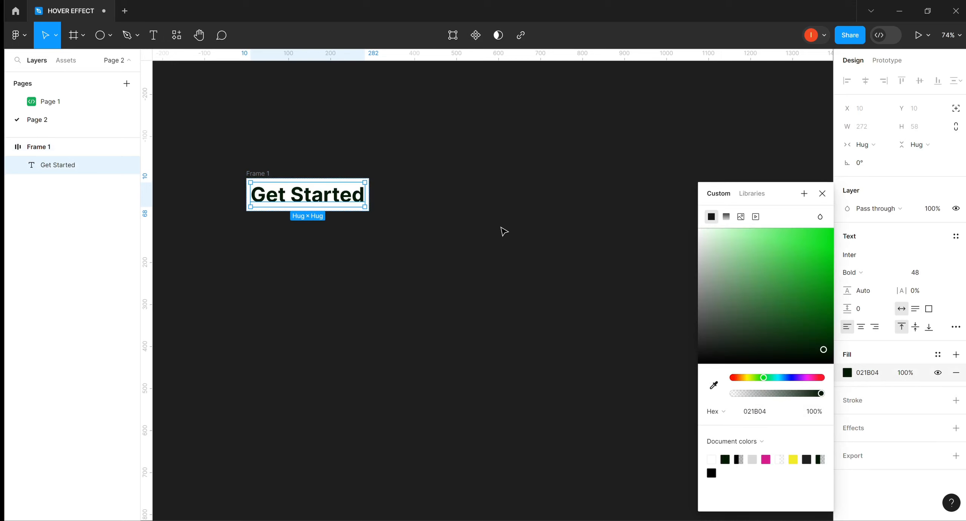
{"action": "left_click", "coordinate": [373, 169]}
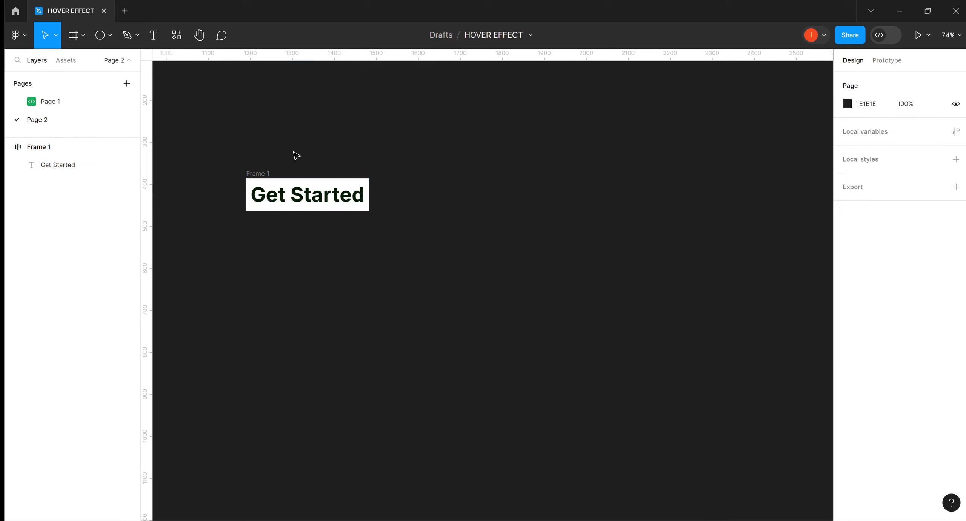
Set the button frame's auto layout padding to 48 horizontally and 20 vertically.
{"action": "left_click", "coordinate": [263, 178]}
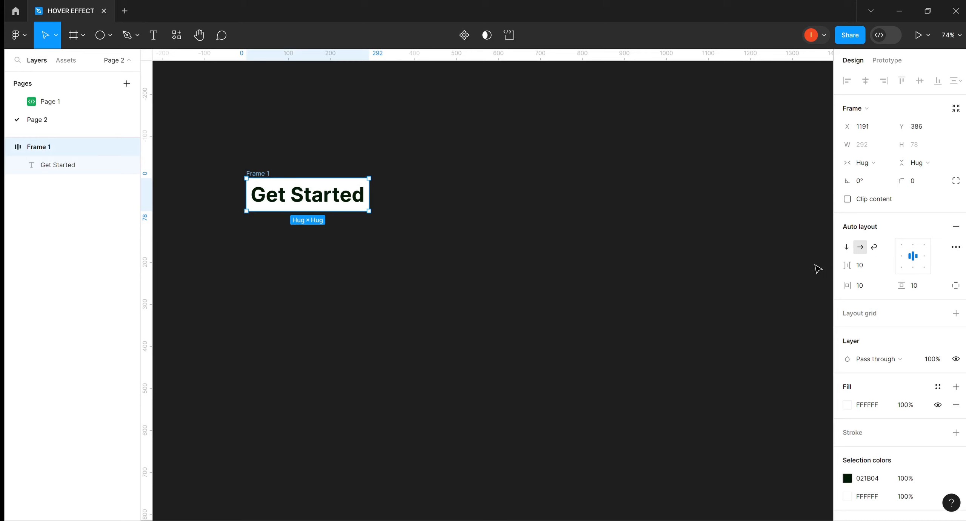
{"action": "left_click", "coordinate": [862, 287]}
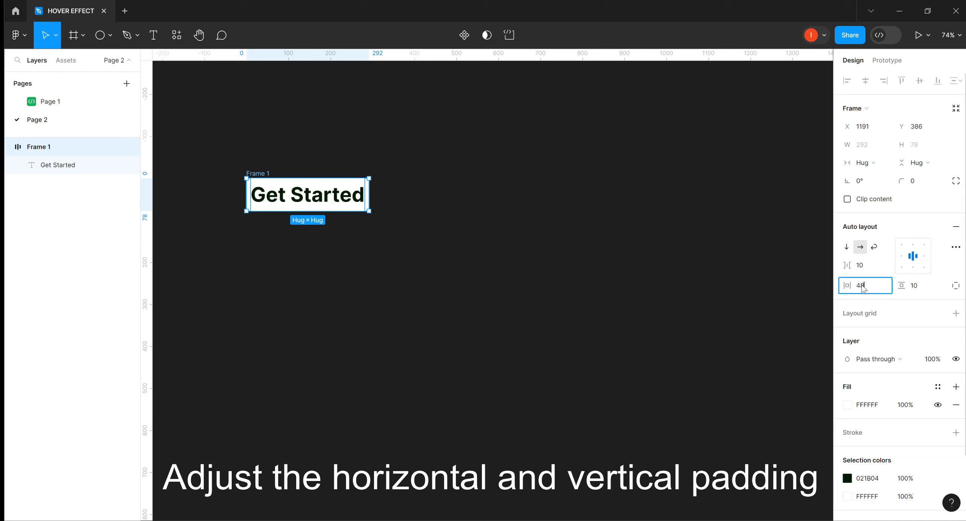
{"action": "type", "text": "48"}
{"action": "key", "text": "Return"}
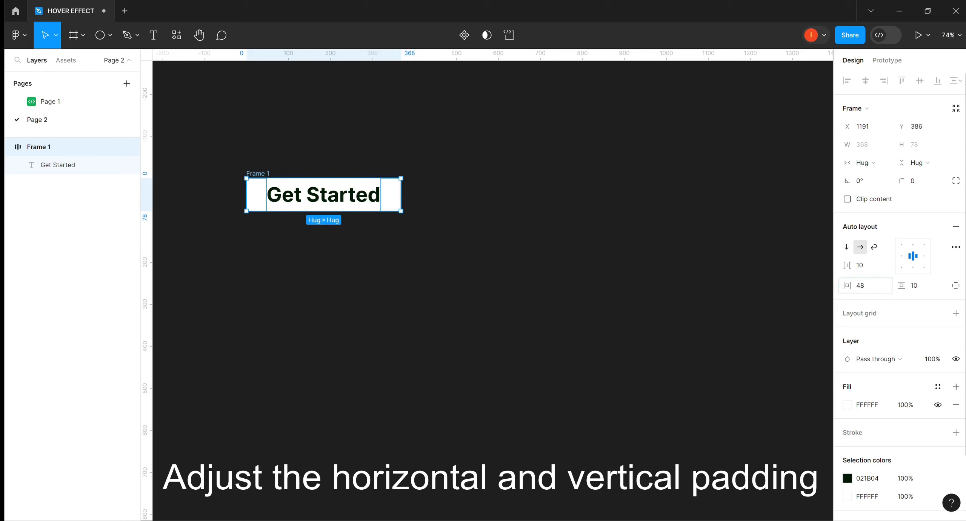
{"action": "left_click", "coordinate": [913, 287]}
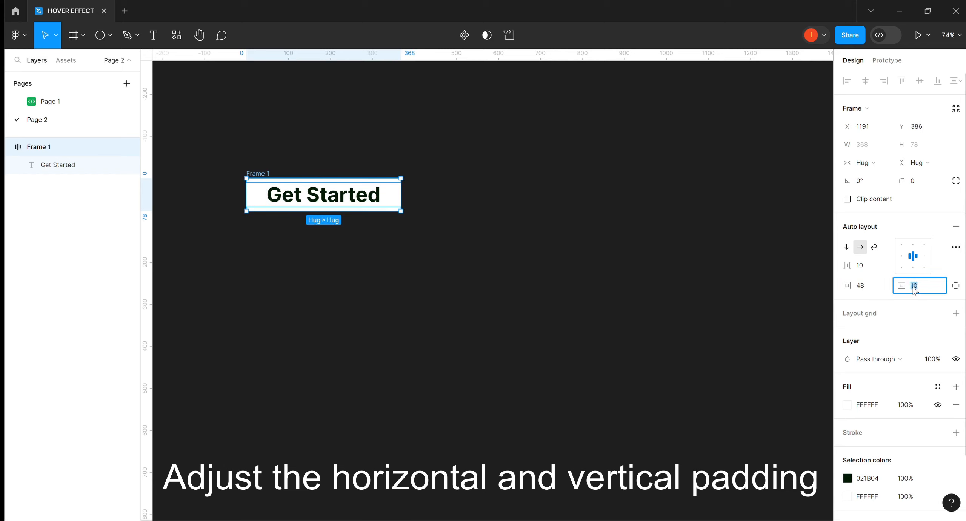
{"action": "type", "text": "20"}
{"action": "key", "text": "Return"}
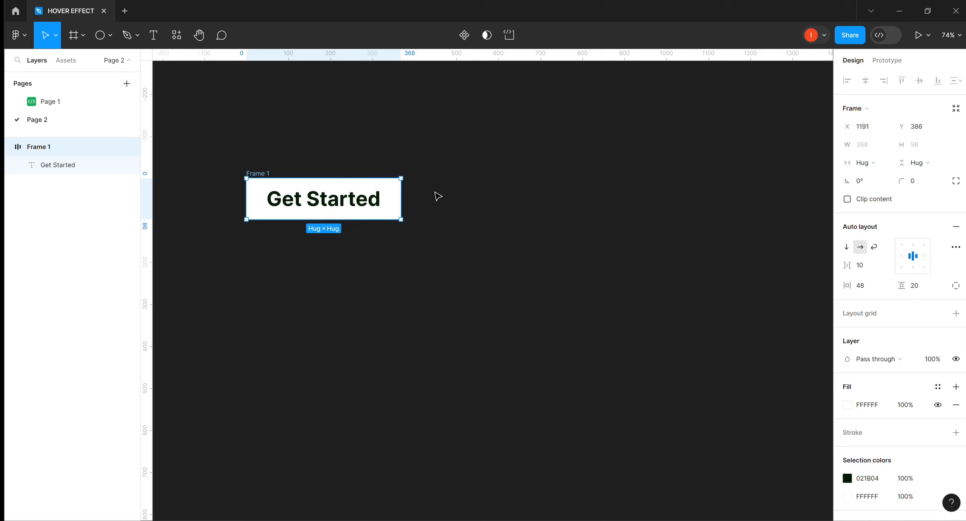
Round the button frame's corners with a radius of 10.
{"action": "left_click", "coordinate": [913, 183]}
{"action": "type", "text": "1"}
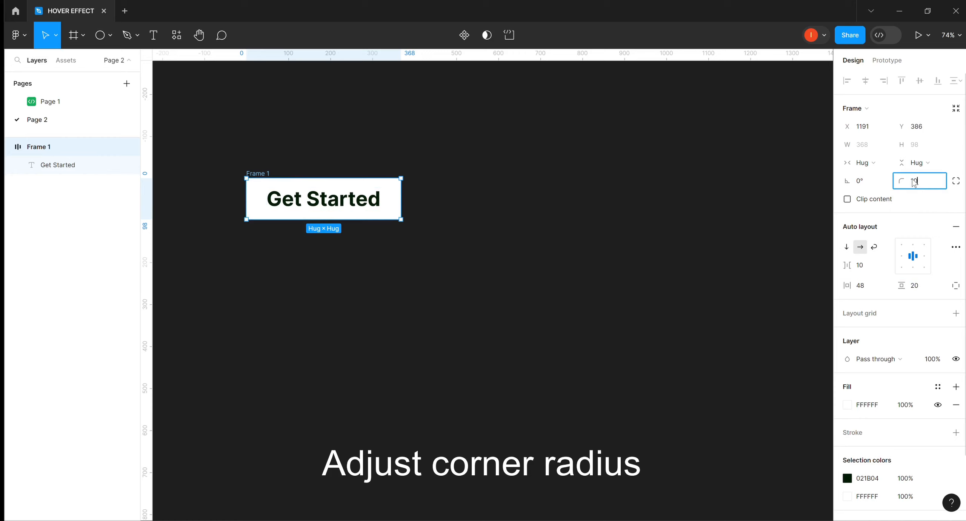
{"action": "key", "text": "Return"}
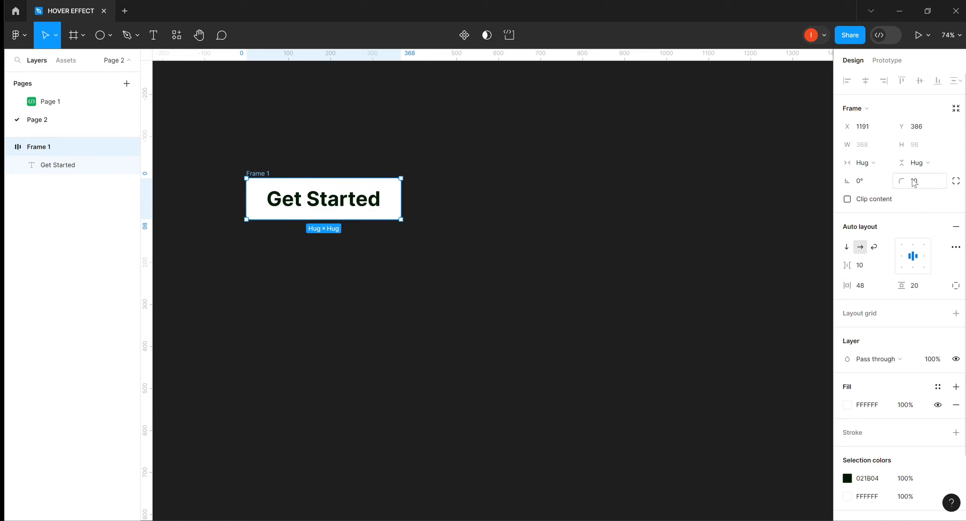
{"action": "left_click", "coordinate": [481, 245]}
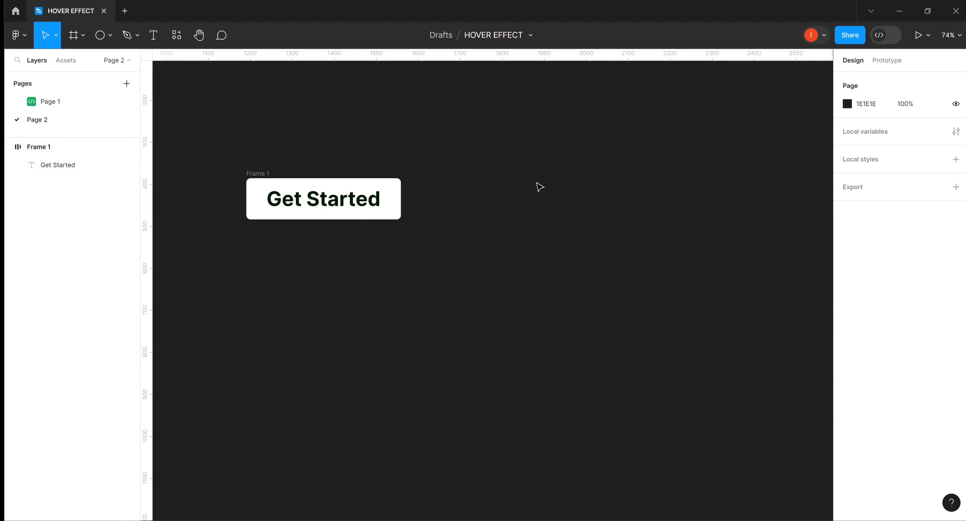
Draw a circle about 20 × 20 on the empty canvas below and to the right of the button.
{"action": "left_click", "coordinate": [110, 36]}
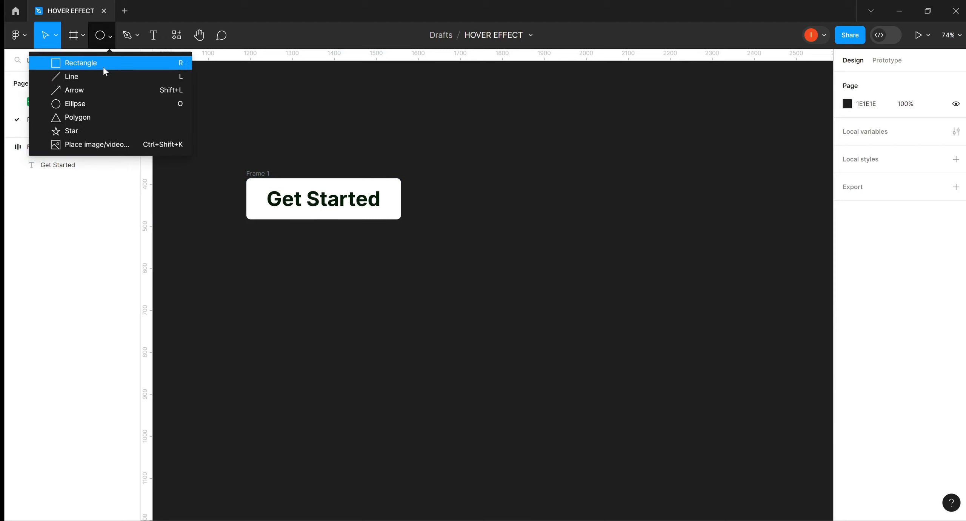
{"action": "left_click", "coordinate": [78, 103]}
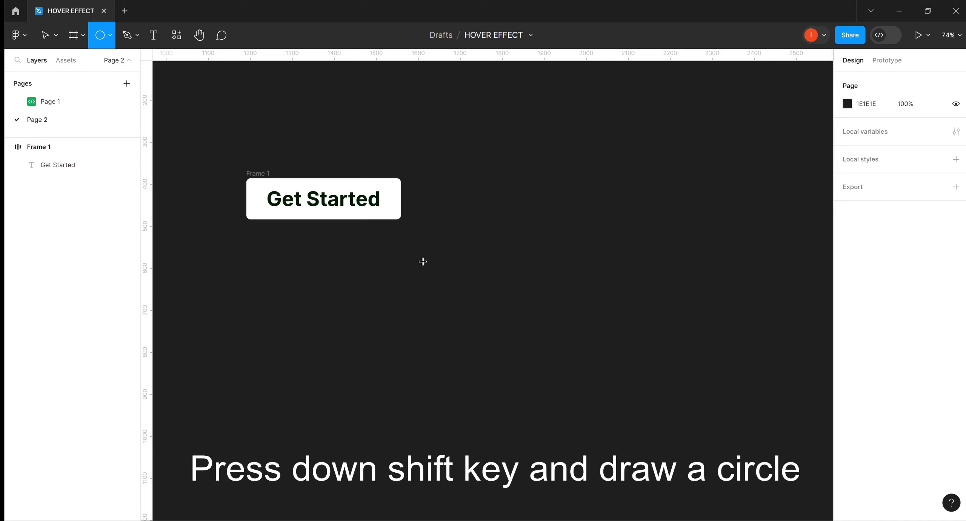
{"action": "left_click_drag", "start_coordinate": [413, 252], "coordinate": [424, 263]}
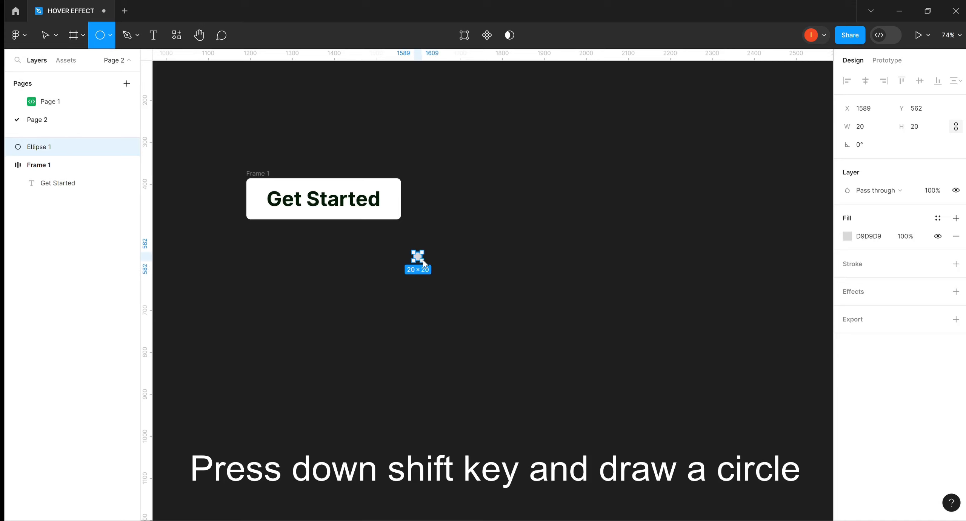
{"action": "left_click_drag", "start_coordinate": [423, 259], "coordinate": [423, 260]}
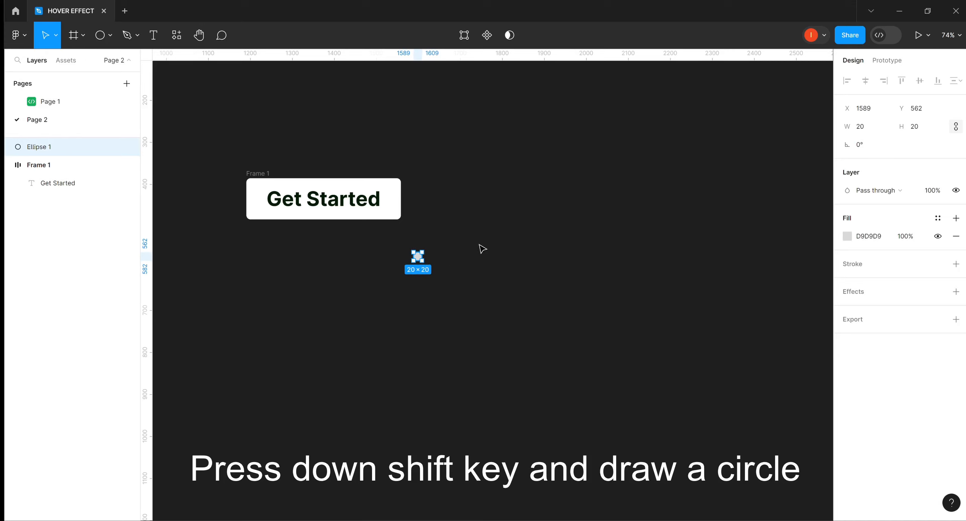
Fill the circle with pink F342AC and move it just beyond the button's right edge.
{"action": "left_click", "coordinate": [850, 237]}
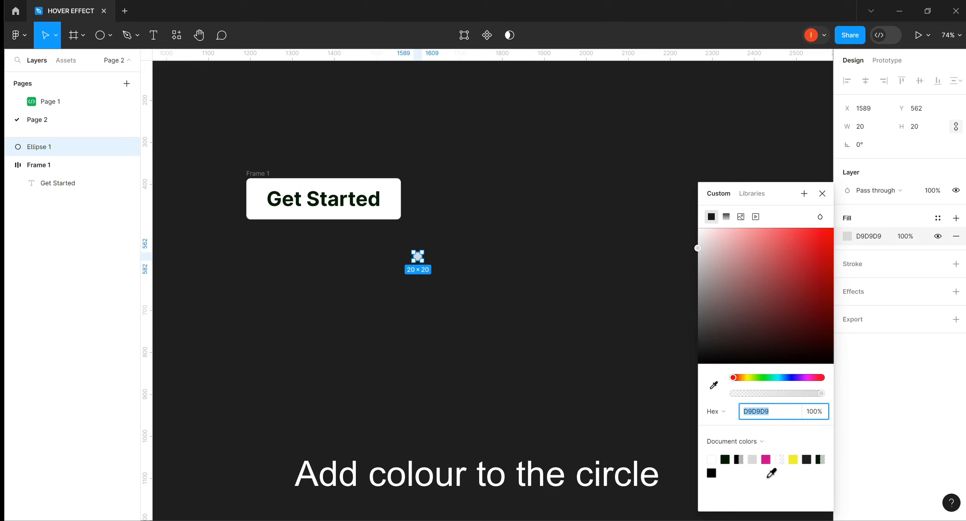
{"action": "left_click", "coordinate": [765, 459]}
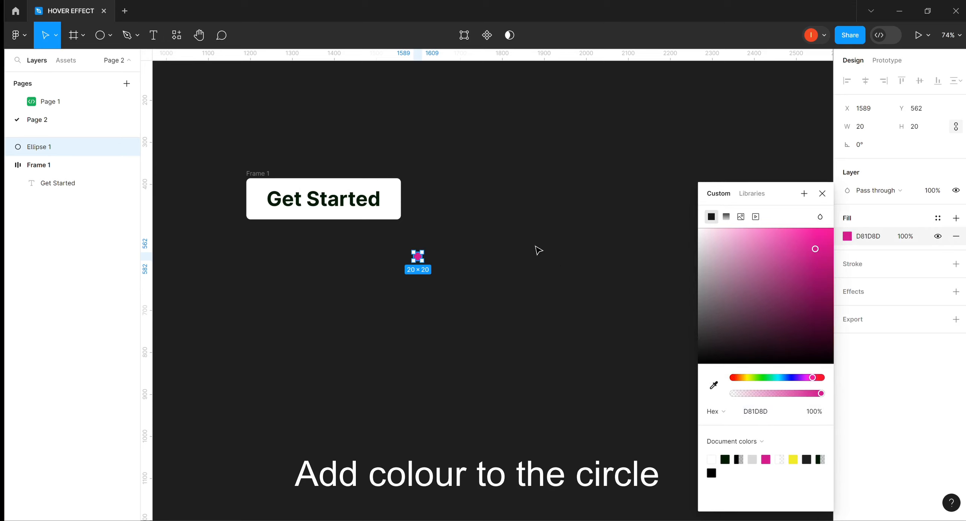
{"action": "left_click_drag", "start_coordinate": [421, 259], "coordinate": [433, 208]}
{"action": "left_click_drag", "start_coordinate": [815, 250], "coordinate": [797, 239]}
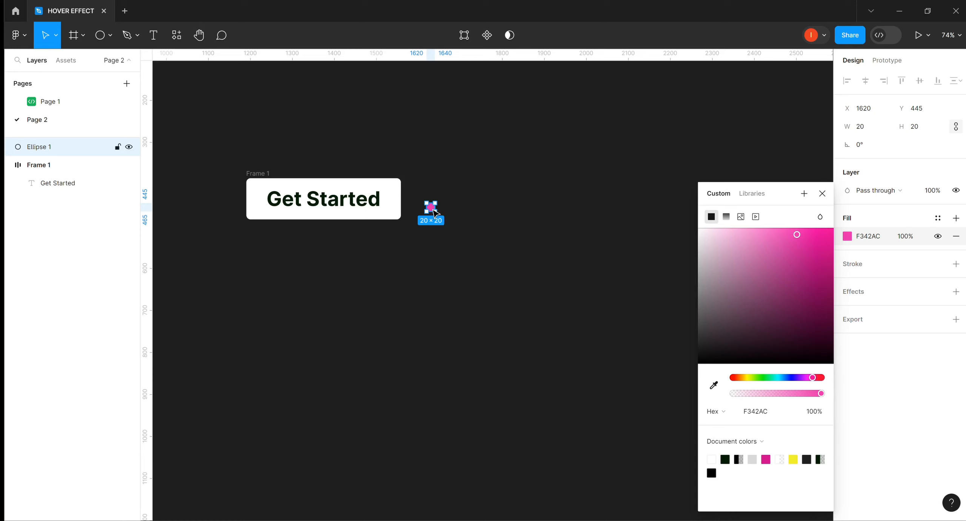
Place the circle inside the button frame after the text and give it absolute position.
{"action": "left_click_drag", "start_coordinate": [433, 212], "coordinate": [334, 204]}
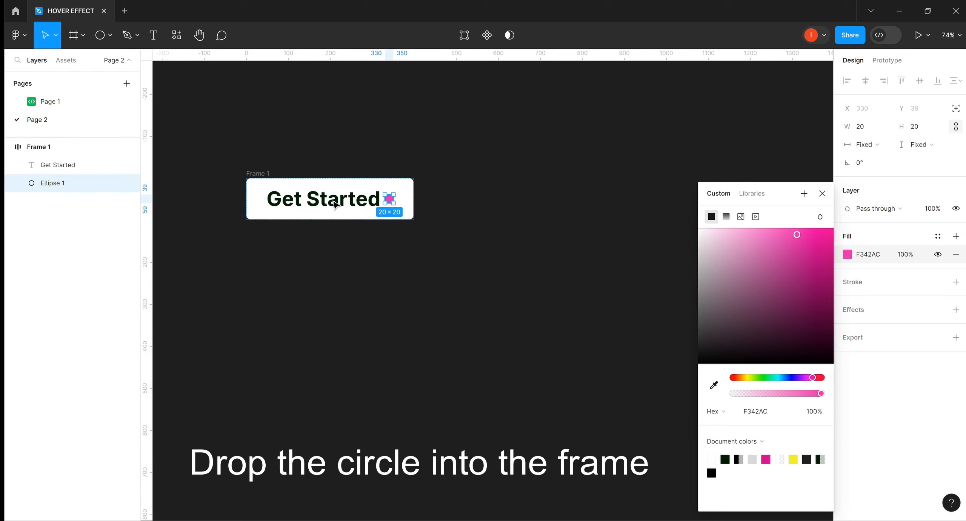
{"action": "left_click", "coordinate": [822, 194]}
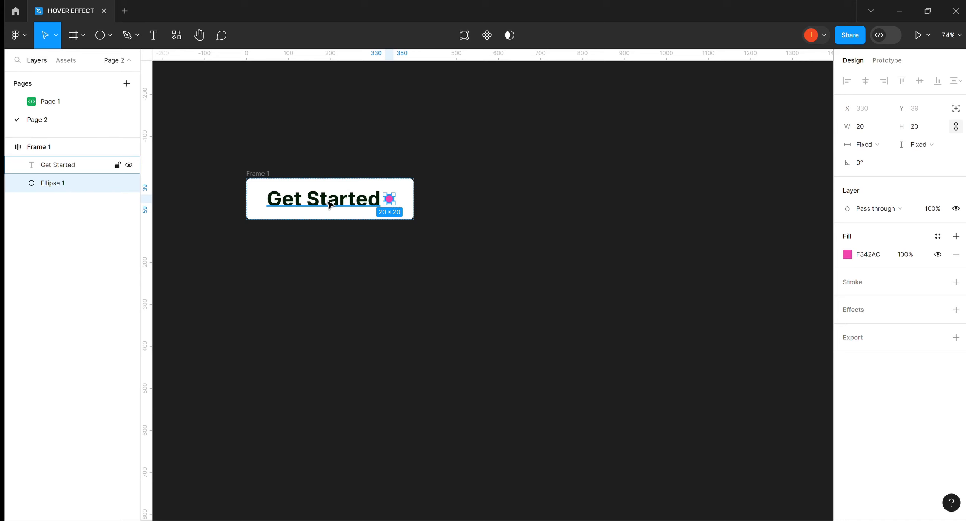
{"action": "left_click", "coordinate": [956, 109]}
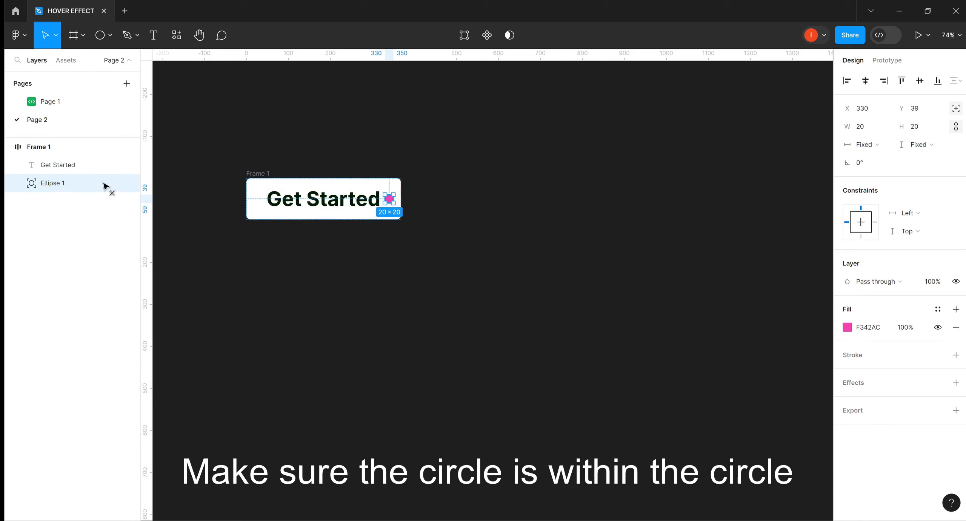
{"action": "left_click", "coordinate": [49, 150]}
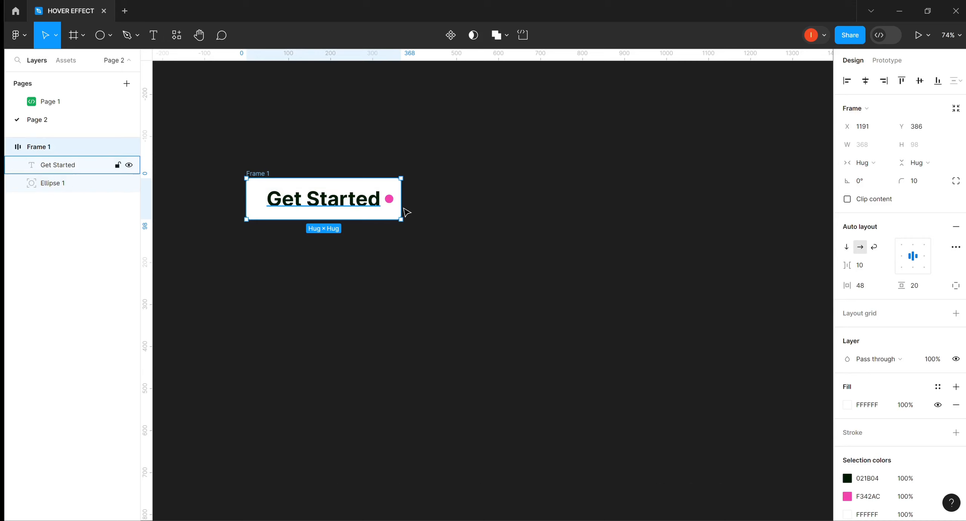
Nudge the circle left to the horizontal center of the button frame, at X 174.
{"action": "left_click", "coordinate": [81, 186]}
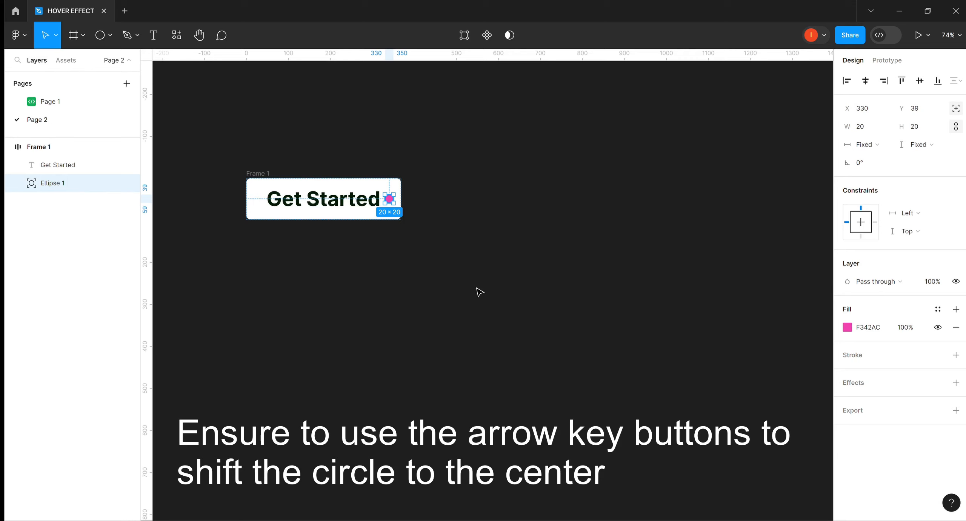
{"action": "key", "text": "Left"}
{"action": "key", "text": "Left"}
{"action": "key", "text": "Left"}
{"action": "key", "text": "Left"}
{"action": "key", "text": "Left"}
{"action": "key", "text": "Left"}
{"action": "key", "text": "Left"}
{"action": "key", "text": "Left"}
{"action": "key", "text": "Left"}
{"action": "key", "text": "Left"}
{"action": "key", "text": "Left"}
{"action": "key", "text": "Left"}
{"action": "key", "text": "Left"}
{"action": "key", "text": "Left"}
{"action": "key", "text": "Left"}
{"action": "key", "text": "Left"}
{"action": "key", "text": "Left"}
{"action": "key", "text": "Left"}
{"action": "key", "text": "Left"}
{"action": "key", "text": "Left"}
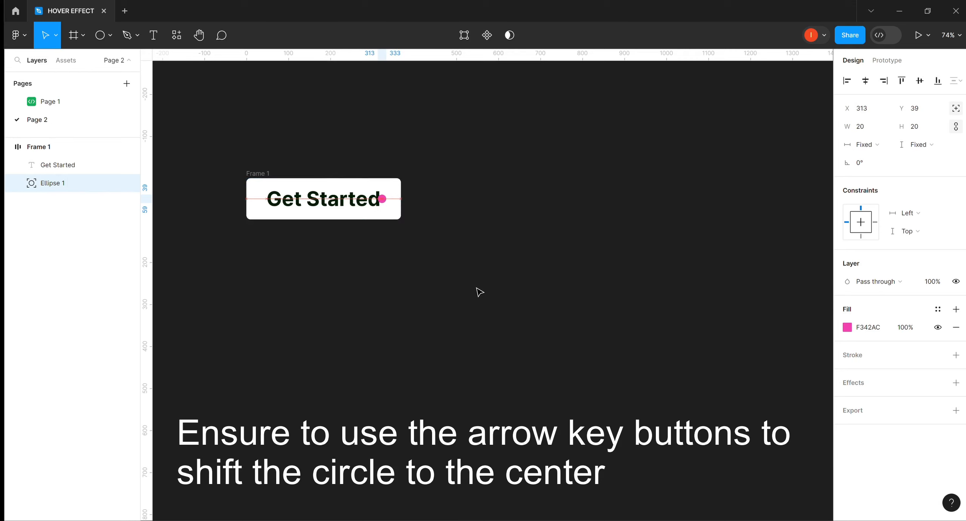
{"action": "key", "text": "Left"}
{"action": "key", "text": "Left"}
{"action": "key", "text": "Left"}
{"action": "key", "text": "Left"}
{"action": "key", "text": "Left"}
{"action": "key", "text": "Left"}
{"action": "key", "text": "Left"}
{"action": "key", "text": "Left"}
{"action": "key", "text": "Left"}
{"action": "key", "text": "Left"}
{"action": "key", "text": "Left"}
{"action": "key", "text": "Left"}
{"action": "key", "text": "Left"}
{"action": "key", "text": "Left"}
{"action": "key", "text": "Left"}
{"action": "key", "text": "Left"}
{"action": "key", "text": "Left"}
{"action": "key", "text": "Left"}
{"action": "key", "text": "Left"}
{"action": "key", "text": "Left"}
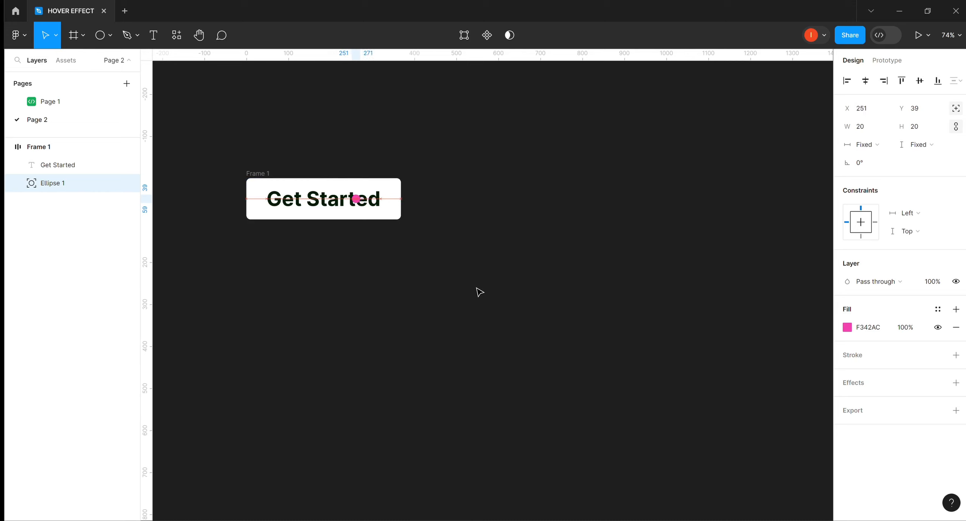
{"action": "key", "text": "Left"}
{"action": "key", "text": "Left"}
{"action": "key", "text": "Left"}
{"action": "key", "text": "Left"}
{"action": "key", "text": "Left"}
{"action": "key", "text": "Left"}
{"action": "key", "text": "Left"}
{"action": "key", "text": "Left"}
{"action": "key", "text": "Left"}
{"action": "key", "text": "Left"}
{"action": "key", "text": "Left"}
{"action": "key", "text": "Left"}
{"action": "key", "text": "Left"}
{"action": "key", "text": "Left"}
{"action": "key", "text": "Left"}
{"action": "key", "text": "Left"}
{"action": "key", "text": "Left"}
{"action": "key", "text": "Left"}
{"action": "key", "text": "Left"}
{"action": "key", "text": "Left"}
{"action": "key", "text": "Left"}
{"action": "key", "text": "Left"}
{"action": "key", "text": "Left"}
{"action": "key", "text": "Left"}
{"action": "key", "text": "Left"}
{"action": "key", "text": "Left"}
{"action": "key", "text": "Left"}
{"action": "key", "text": "Left"}
{"action": "key", "text": "Left"}
{"action": "key", "text": "Left"}
{"action": "key", "text": "Left"}
{"action": "key", "text": "Left"}
{"action": "key", "text": "Left"}
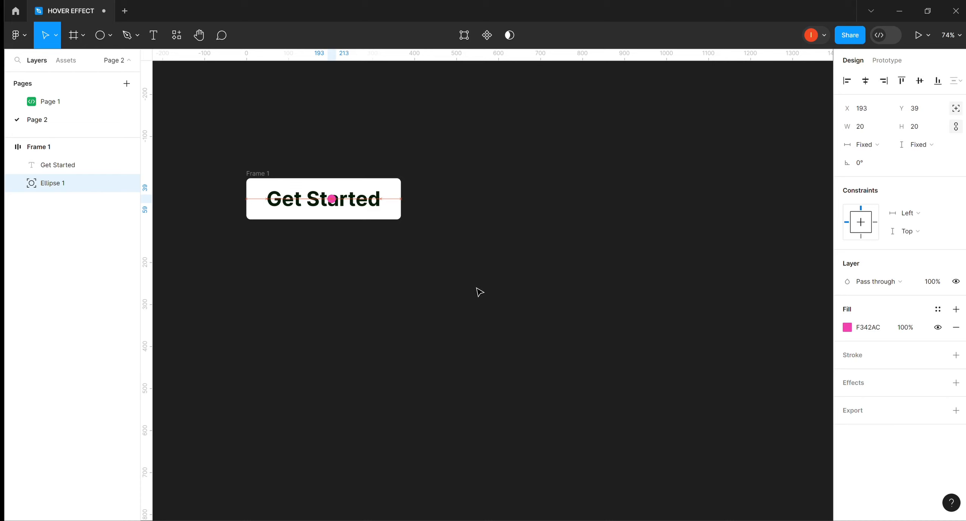
{"action": "key", "text": "Left"}
{"action": "key", "text": "Left"}
{"action": "key", "text": "Left"}
{"action": "key", "text": "Left"}
{"action": "key", "text": "Right"}
{"action": "key", "text": "Right"}
{"action": "key", "text": "Left"}
{"action": "key", "text": "Left"}
{"action": "key", "text": "Left"}
{"action": "key", "text": "Left"}
{"action": "key", "text": "Left"}
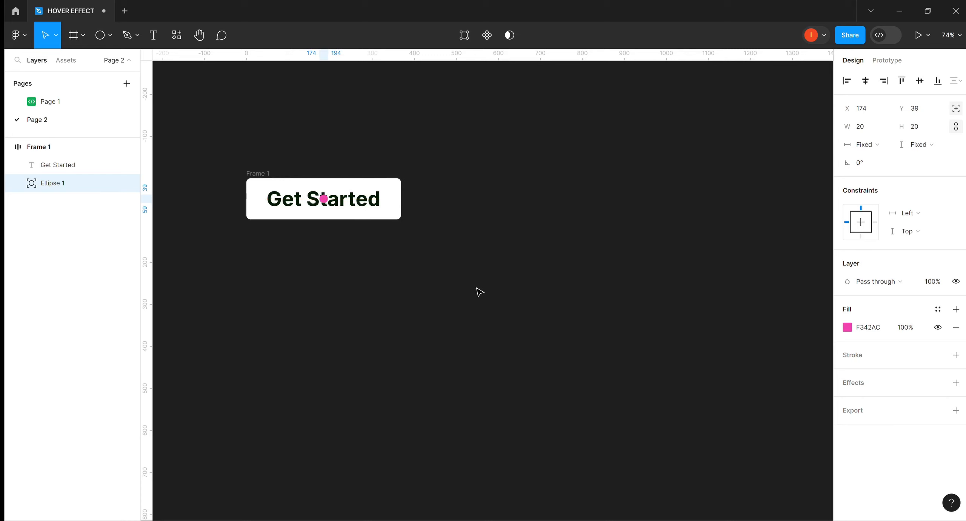
{"action": "left_click", "coordinate": [497, 262]}
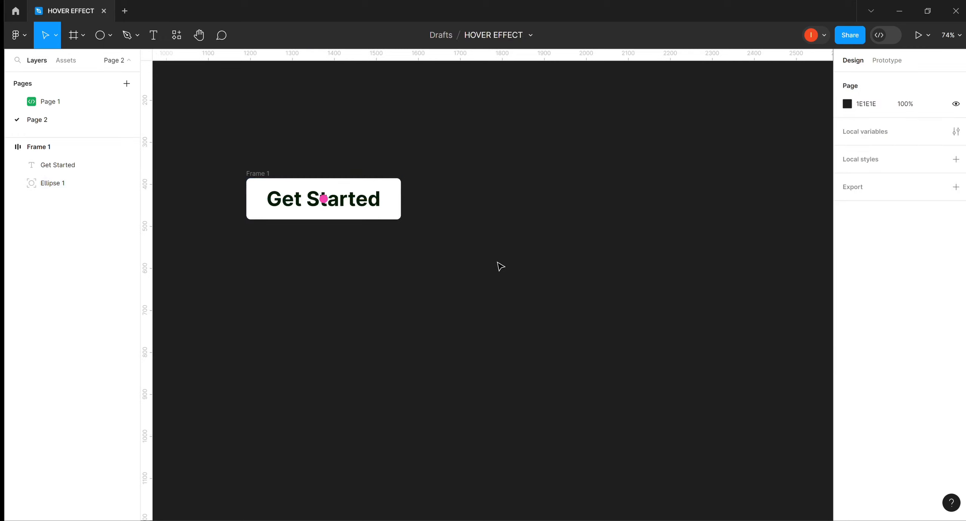
Set the layer opacity of the circle inside the button to 0%.
{"action": "left_click", "coordinate": [50, 186]}
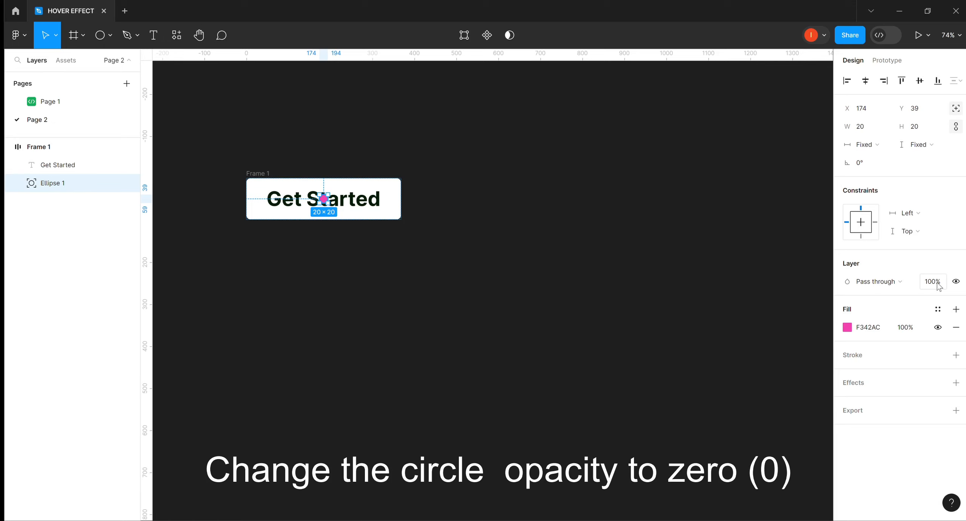
{"action": "key", "text": "0"}
{"action": "left_click", "coordinate": [935, 282]}
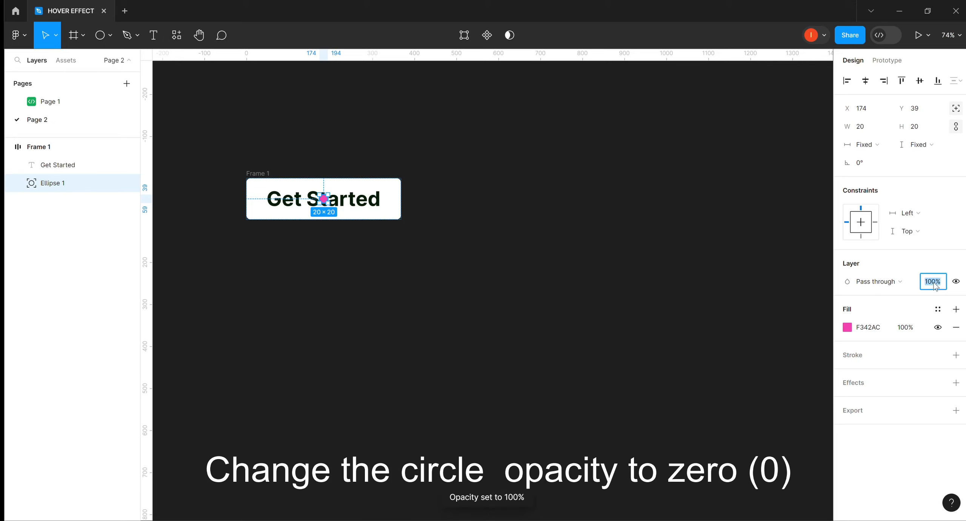
{"action": "type", "text": "0"}
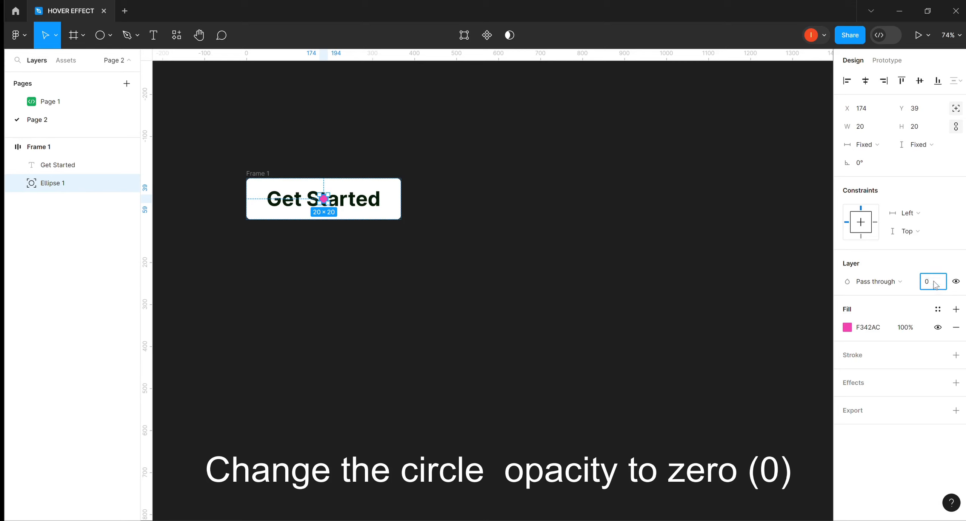
{"action": "key", "text": "Return"}
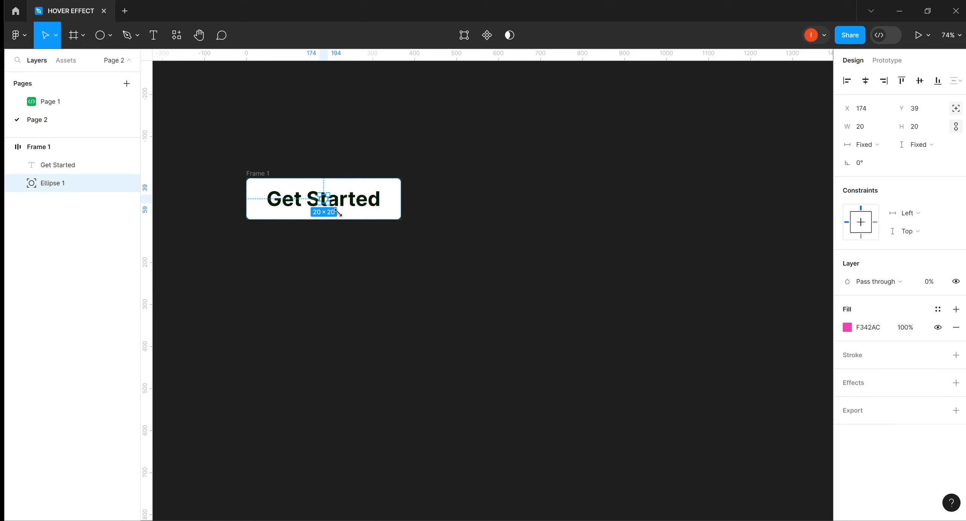
Duplicate the button frame and place the copy directly below the original, at X 1191, Y 554.
{"action": "left_click", "coordinate": [432, 286]}
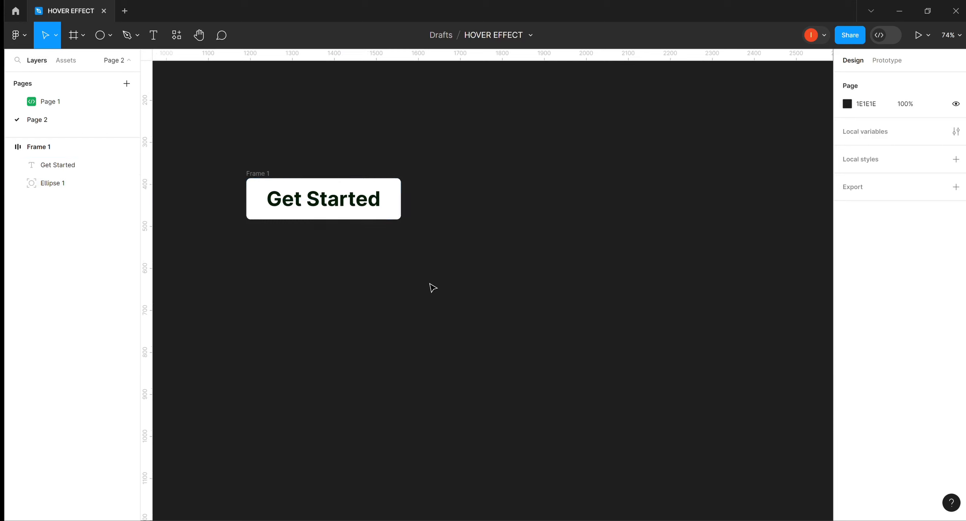
{"action": "left_click", "coordinate": [264, 174]}
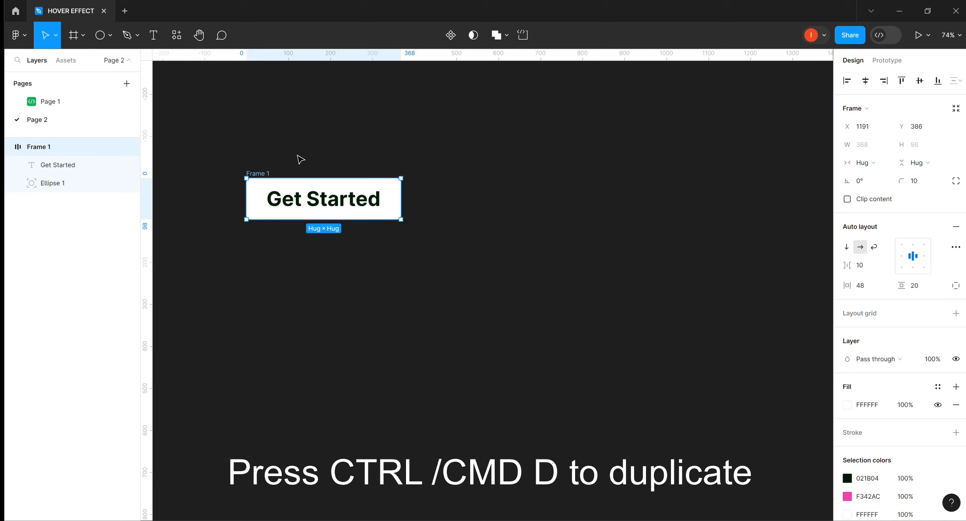
{"action": "key", "text": "ctrl+d"}
{"action": "key", "text": "ctrl+r"}
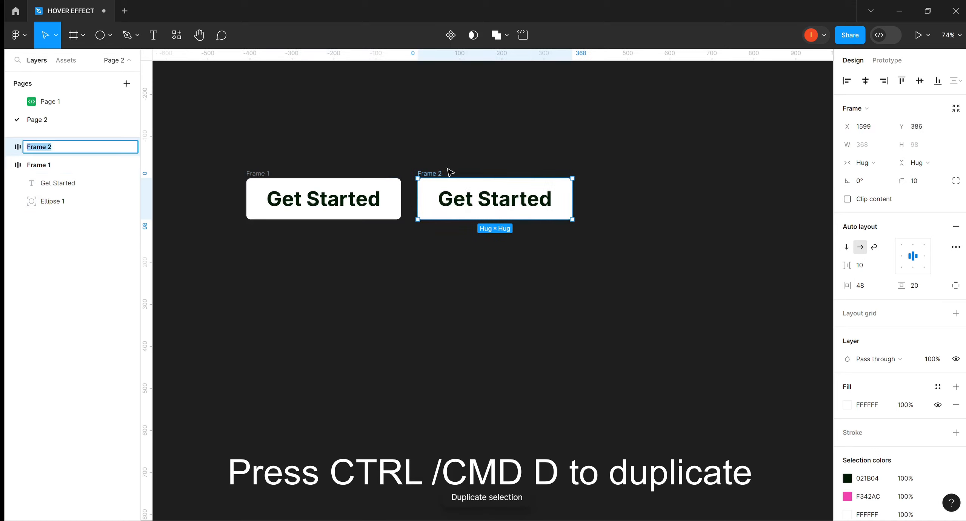
{"action": "left_click_drag", "start_coordinate": [427, 201], "coordinate": [263, 246]}
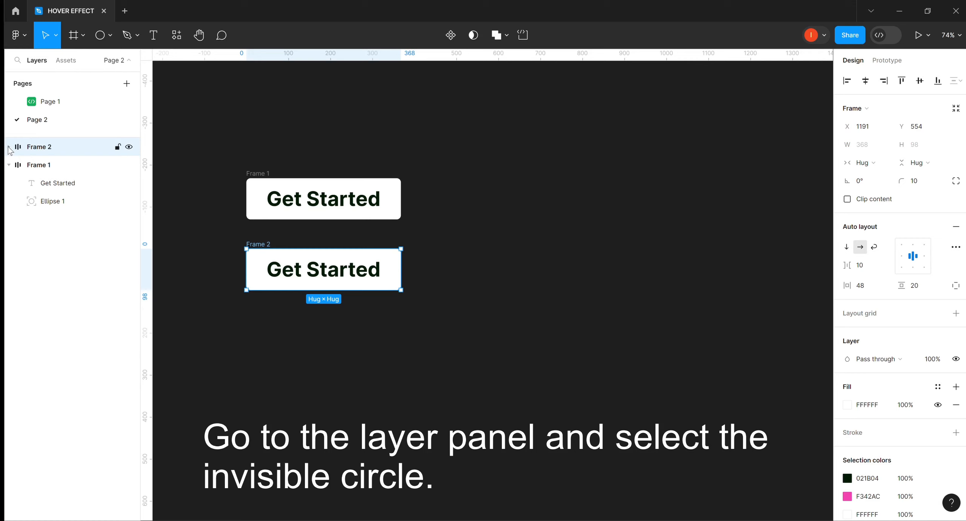
Set the layer opacity of the circle inside Frame 2 to 100%.
{"action": "left_click", "coordinate": [10, 147]}
{"action": "left_click", "coordinate": [70, 183]}
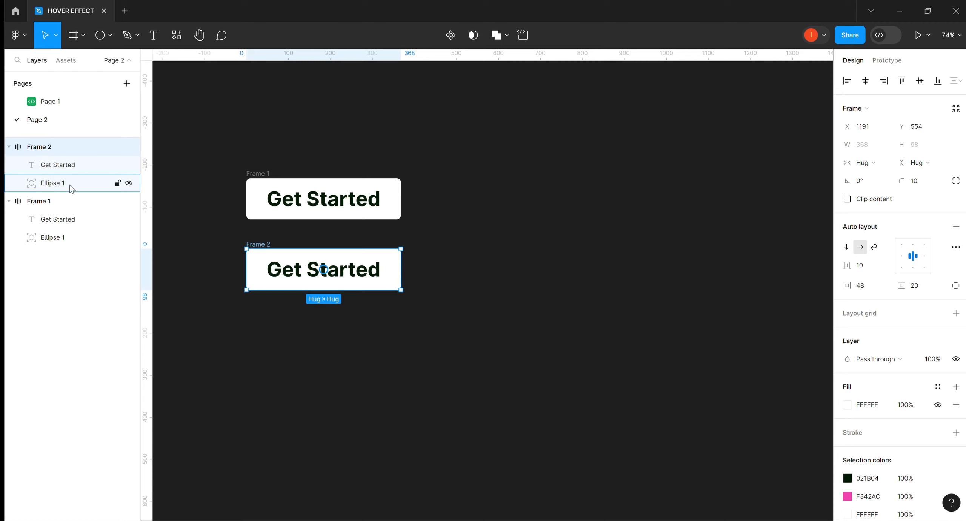
{"action": "left_click", "coordinate": [66, 183]}
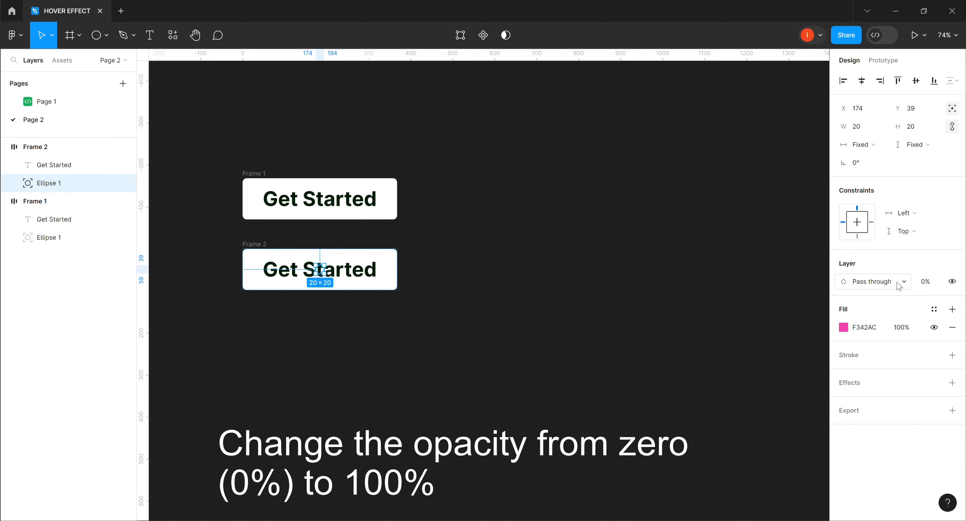
{"action": "left_click", "coordinate": [927, 284]}
{"action": "type", "text": "100"}
{"action": "key", "text": "Return"}
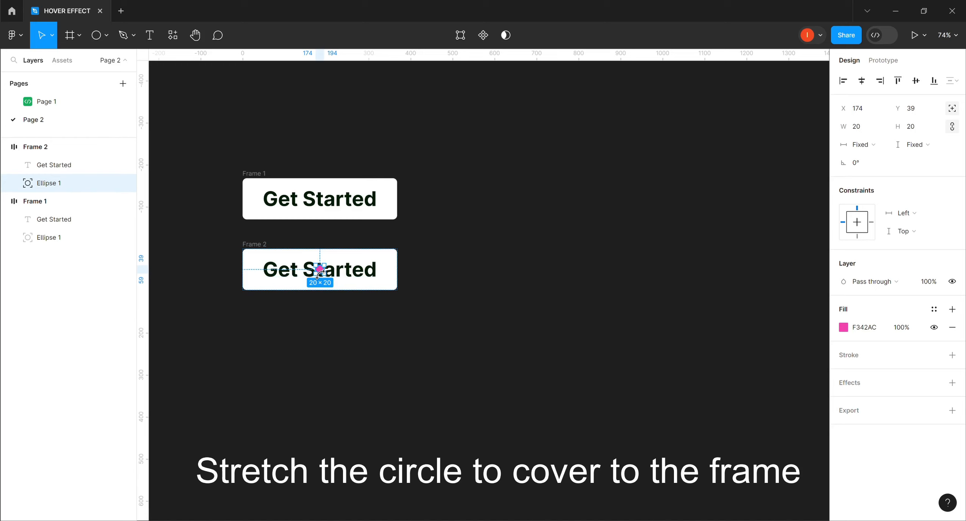
Enlarge the pink circle in Frame 2 to about 446 × 446, centered on the button and covering it completely.
{"action": "left_click_drag", "start_coordinate": [316, 267], "coordinate": [258, 208]}
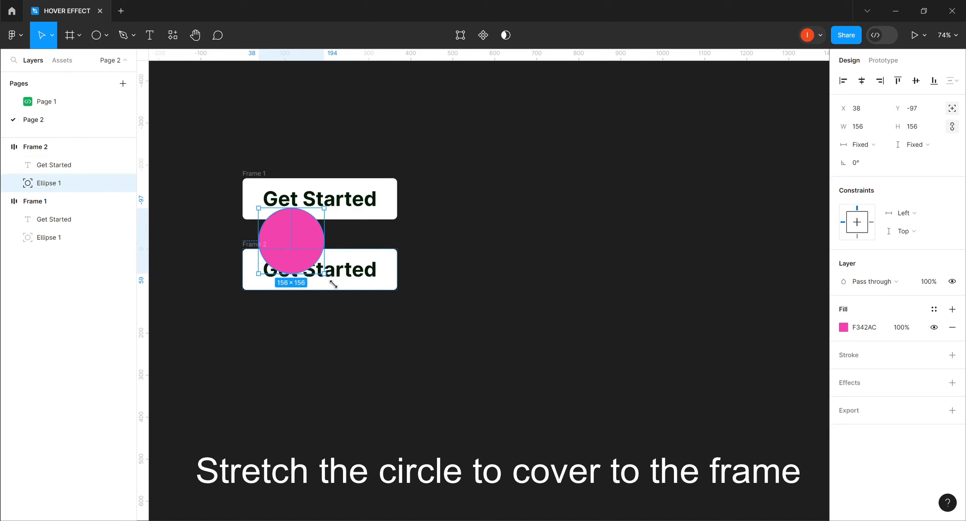
{"action": "left_click_drag", "start_coordinate": [362, 300], "coordinate": [423, 330]}
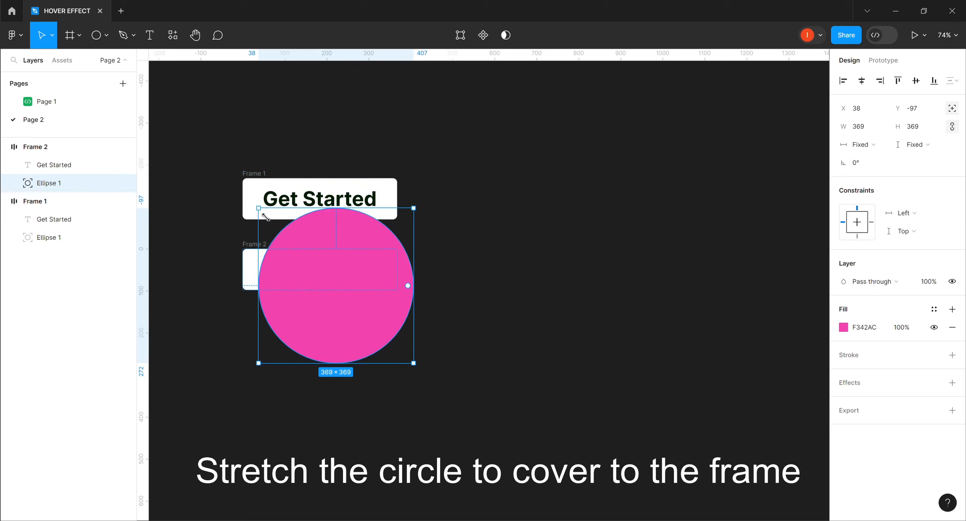
{"action": "left_click_drag", "start_coordinate": [263, 214], "coordinate": [235, 195]}
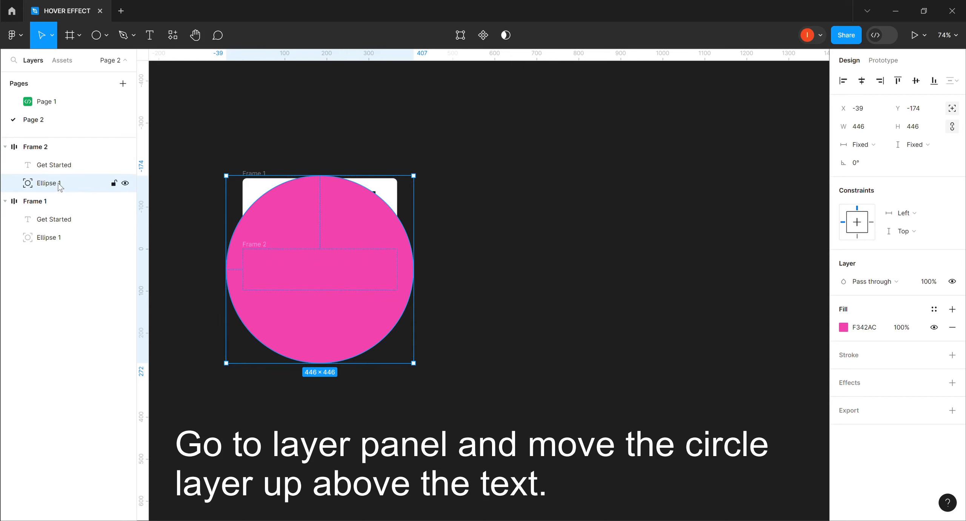
Move the circle above the Get Started text in Frame 2's layer list and turn on clip content for the frame.
{"action": "left_click_drag", "start_coordinate": [64, 184], "coordinate": [67, 163]}
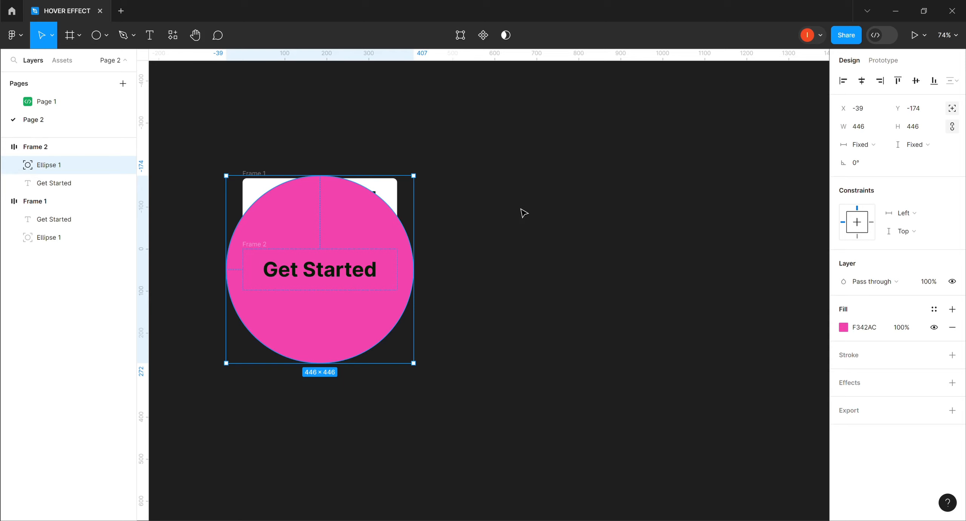
{"action": "left_click", "coordinate": [38, 150]}
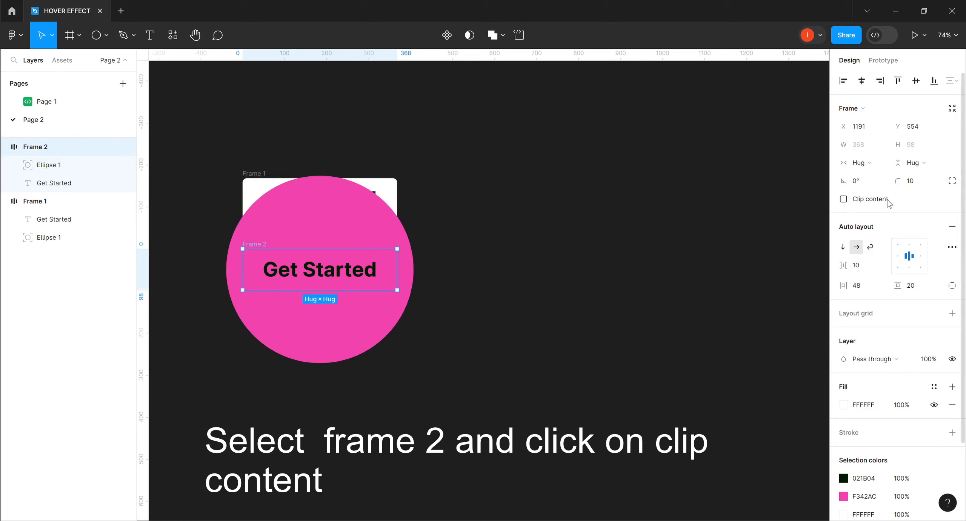
{"action": "left_click", "coordinate": [844, 200]}
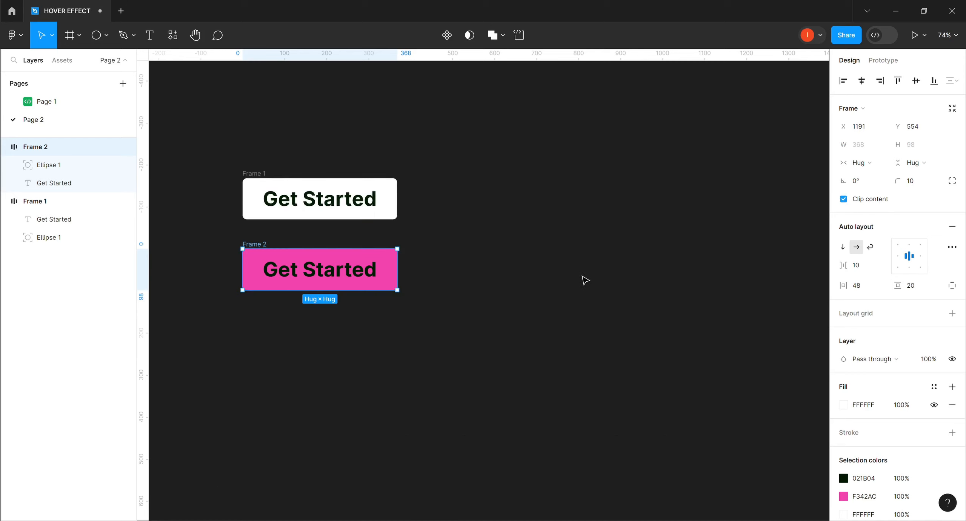
{"action": "left_click", "coordinate": [478, 251]}
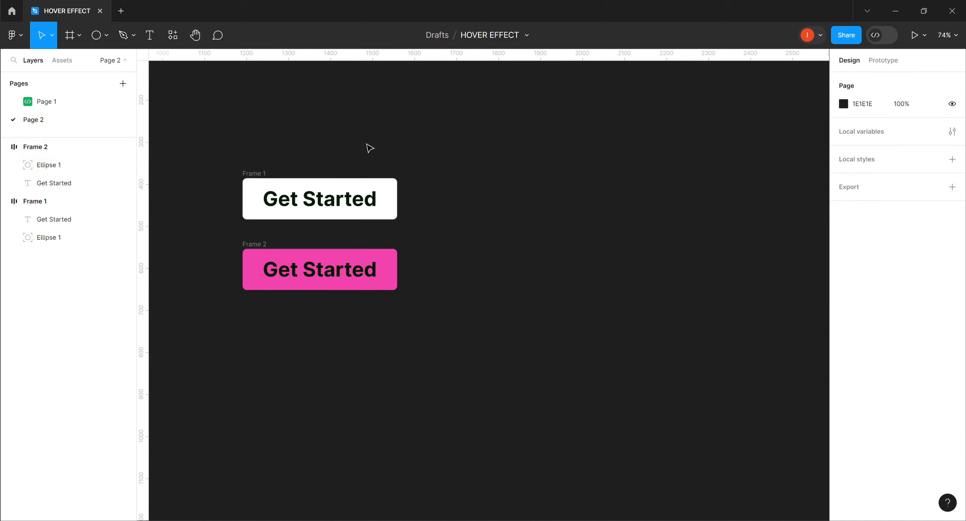
Combine both button frames into a component set.
{"action": "left_click_drag", "start_coordinate": [212, 152], "coordinate": [427, 315]}
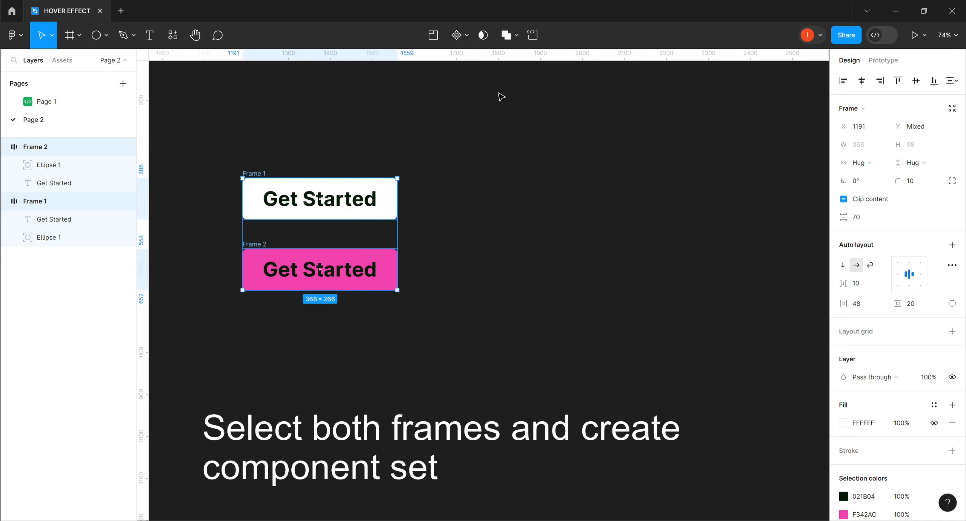
{"action": "left_click", "coordinate": [467, 36]}
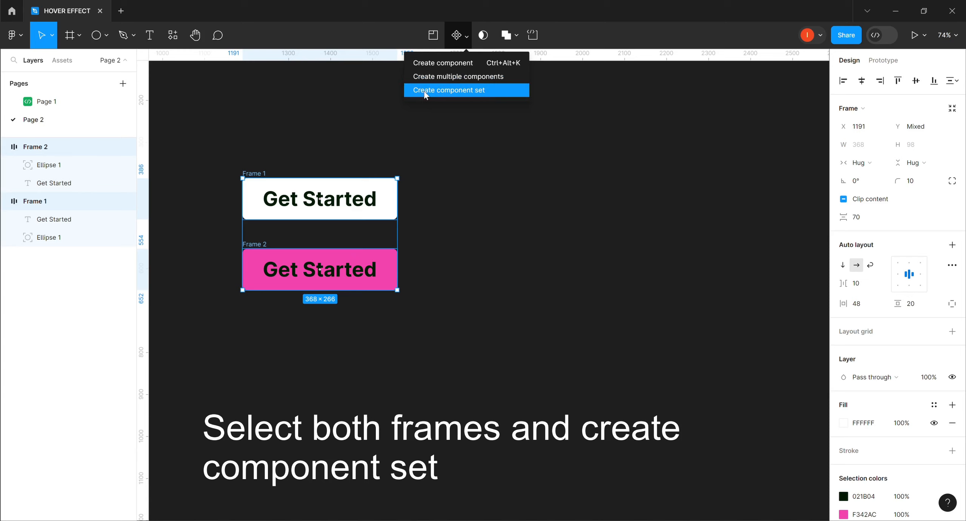
{"action": "left_click", "coordinate": [485, 90]}
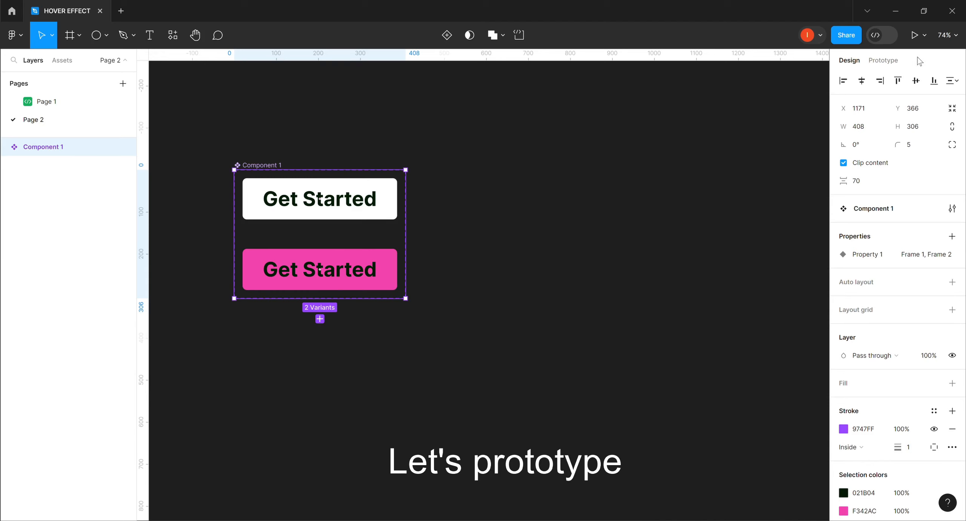
Connect the white Frame 1 variant to the pink Frame 2 variant with a prototype interaction.
{"action": "left_click", "coordinate": [885, 63]}
{"action": "left_click", "coordinate": [720, 90]}
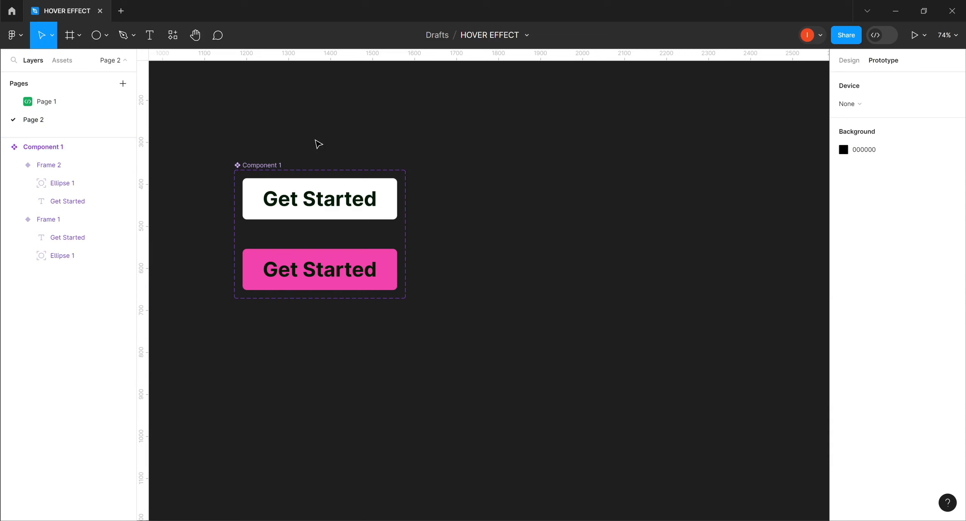
{"action": "left_click", "coordinate": [392, 199]}
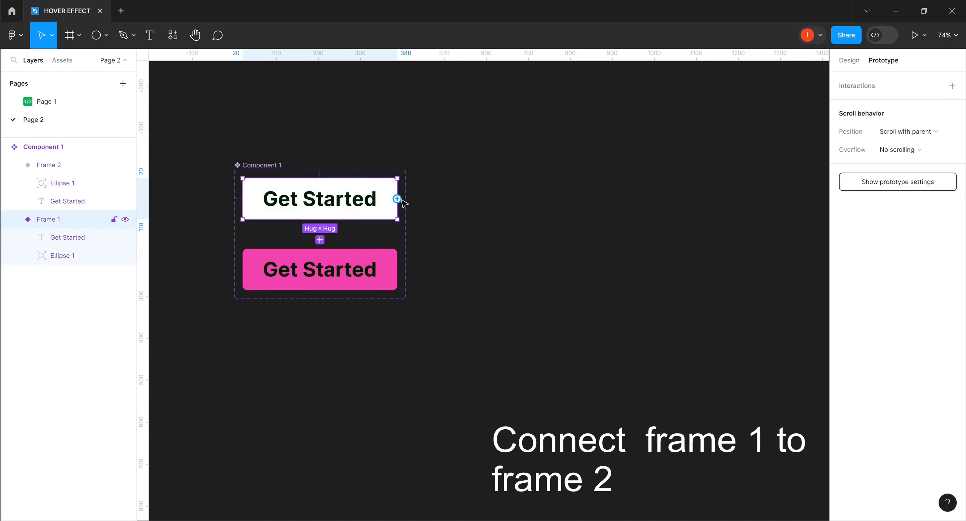
{"action": "left_click_drag", "start_coordinate": [400, 200], "coordinate": [363, 260]}
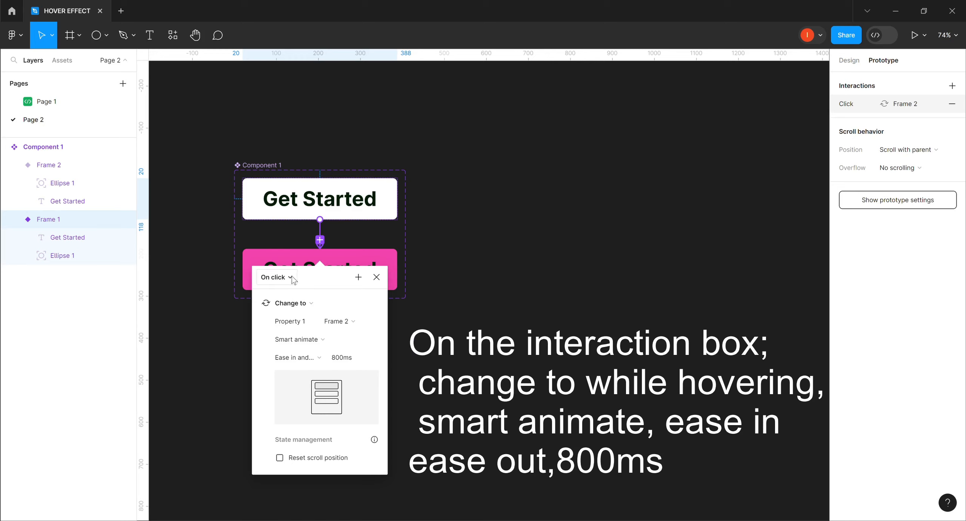
Set the interaction's trigger to While hovering, keeping Smart animate with Ease in and out at 800 ms.
{"action": "left_click", "coordinate": [276, 277]}
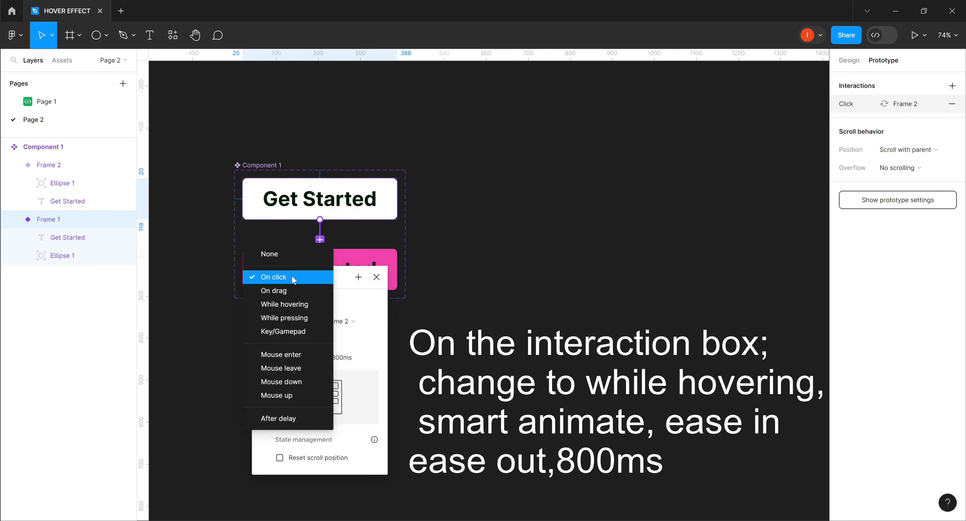
{"action": "left_click", "coordinate": [296, 307]}
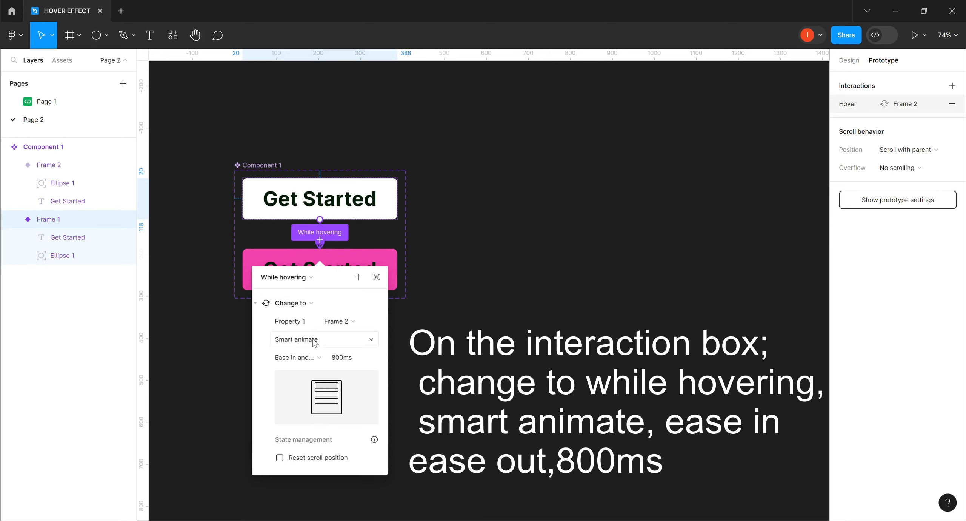
{"action": "left_click", "coordinate": [320, 360]}
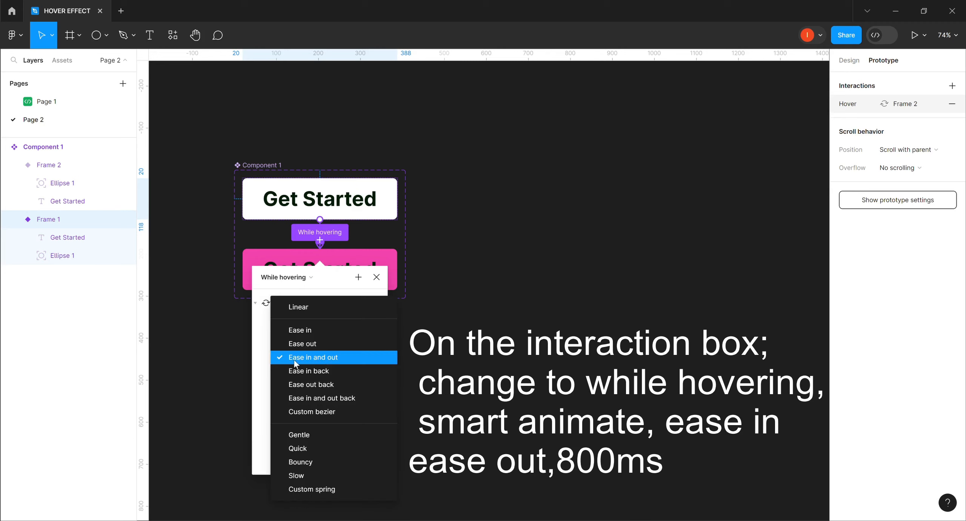
{"action": "left_click", "coordinate": [352, 358]}
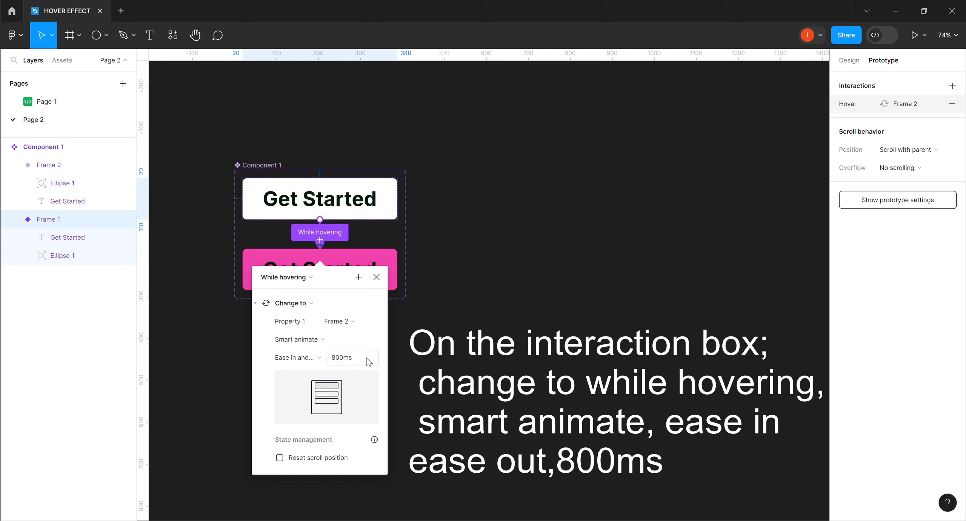
{"action": "left_click", "coordinate": [417, 354]}
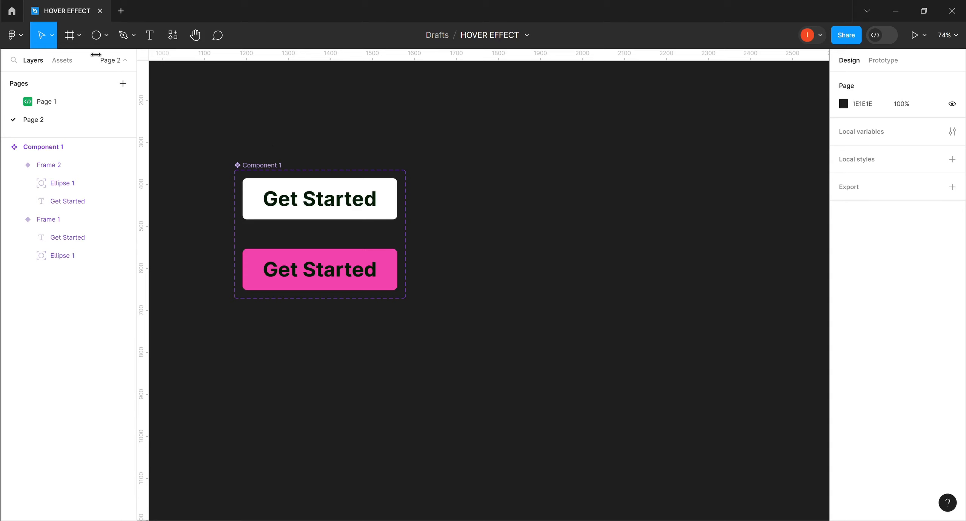
Draw a new frame about 869 × 410 beside the component set and fill it with grey A4A4A4.
{"action": "left_click", "coordinate": [70, 36]}
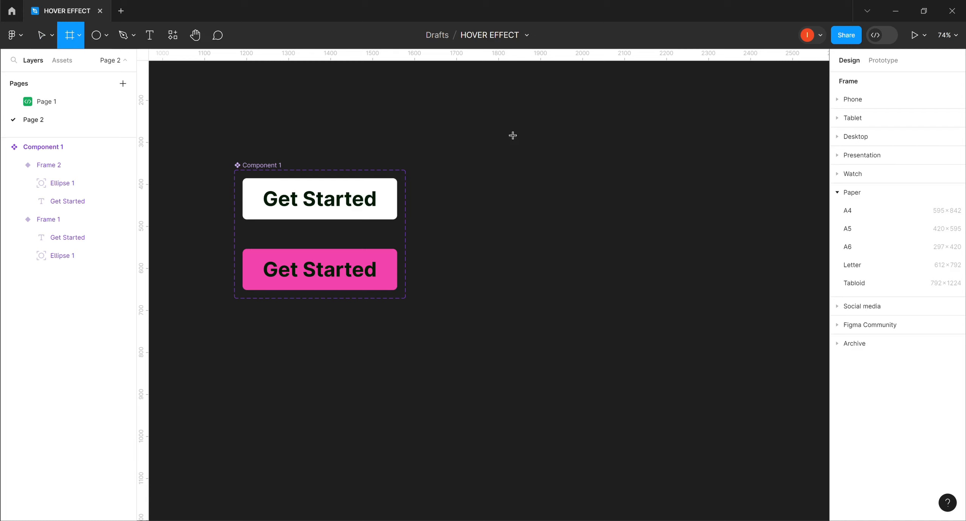
{"action": "left_click_drag", "start_coordinate": [494, 164], "coordinate": [736, 346]}
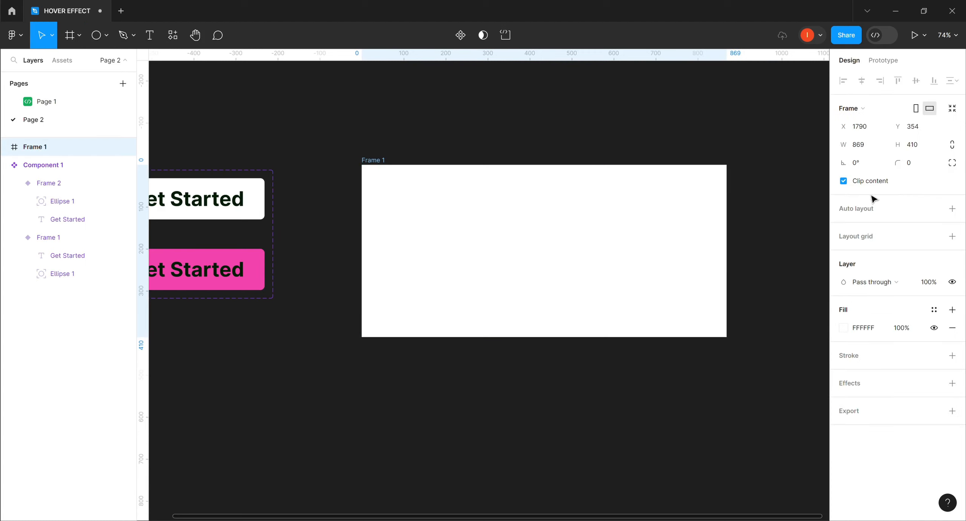
{"action": "left_click", "coordinate": [844, 332]}
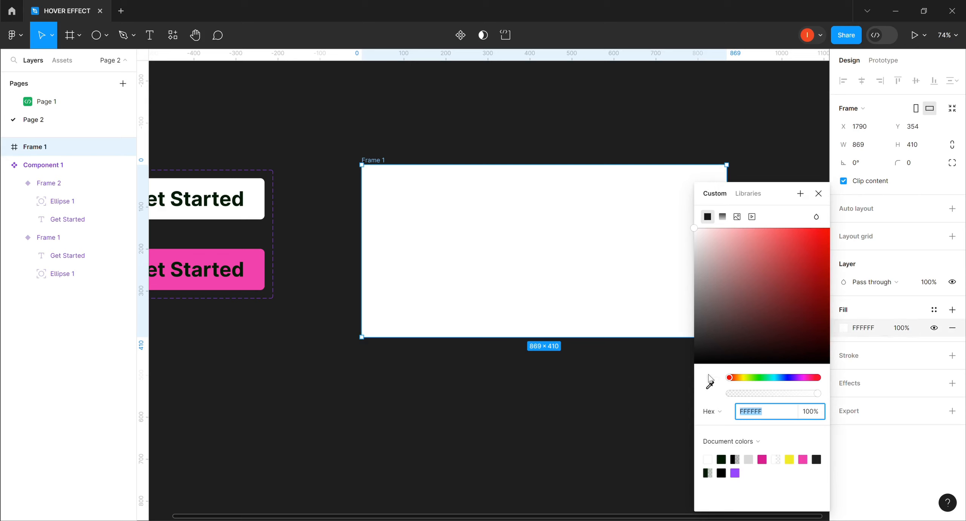
{"action": "left_click", "coordinate": [697, 288]}
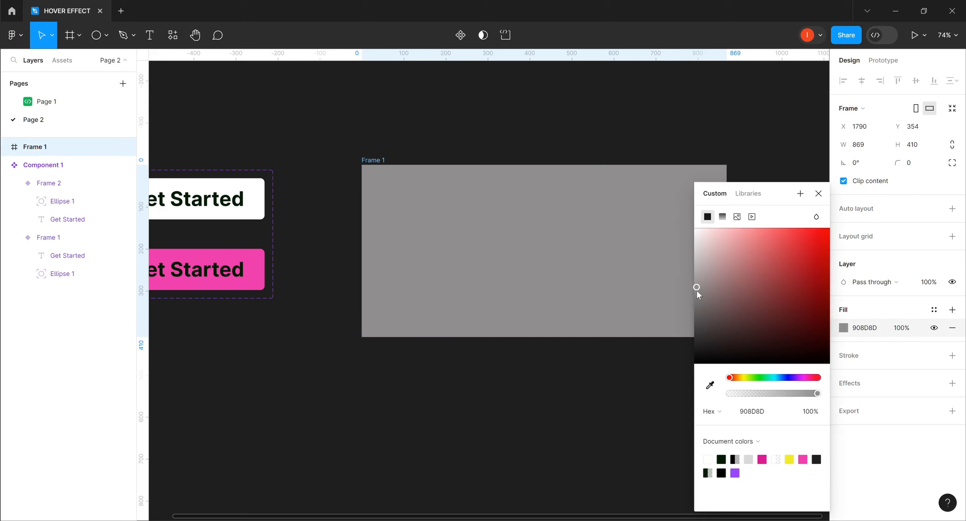
{"action": "left_click_drag", "start_coordinate": [697, 289], "coordinate": [693, 276]}
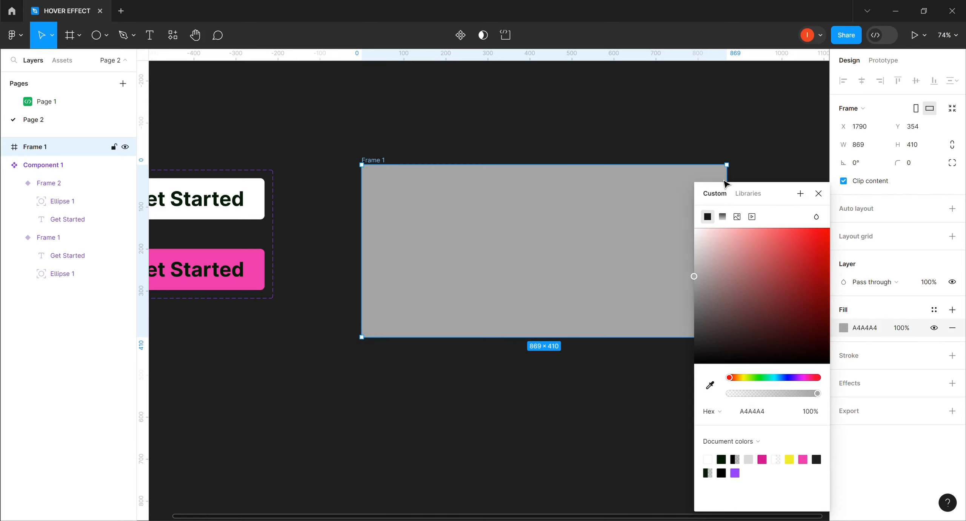
{"action": "left_click", "coordinate": [818, 194]}
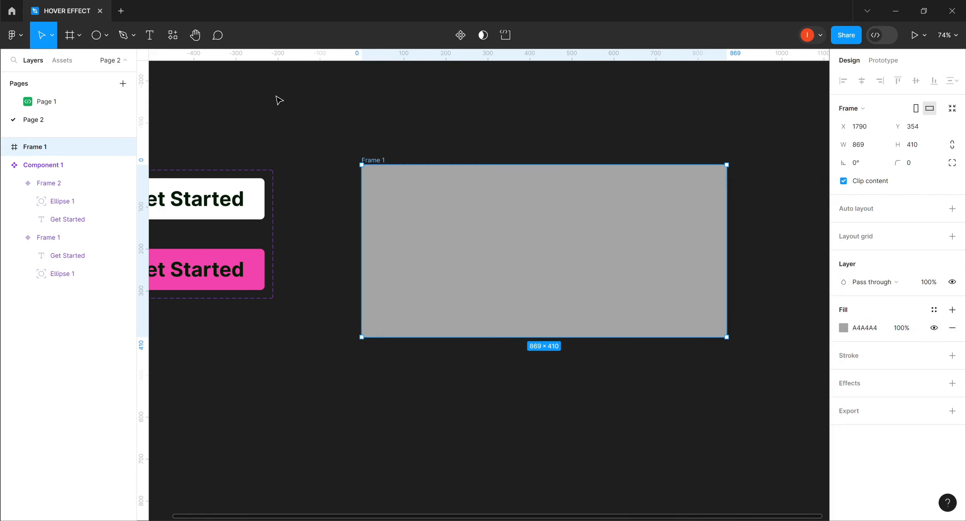
Place an instance of Component 1 near the middle of the grey frame and present that frame as a prototype.
{"action": "left_click", "coordinate": [63, 62]}
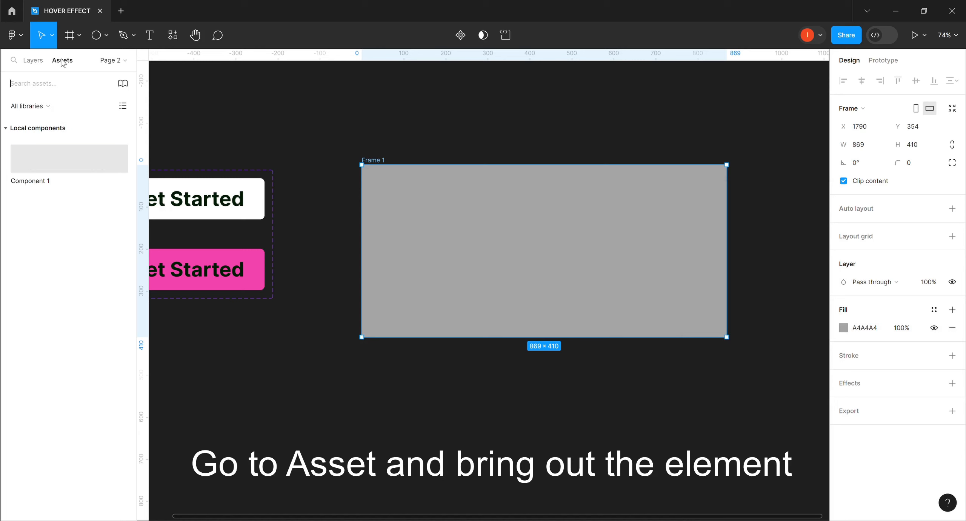
{"action": "left_click_drag", "start_coordinate": [71, 162], "coordinate": [545, 256]}
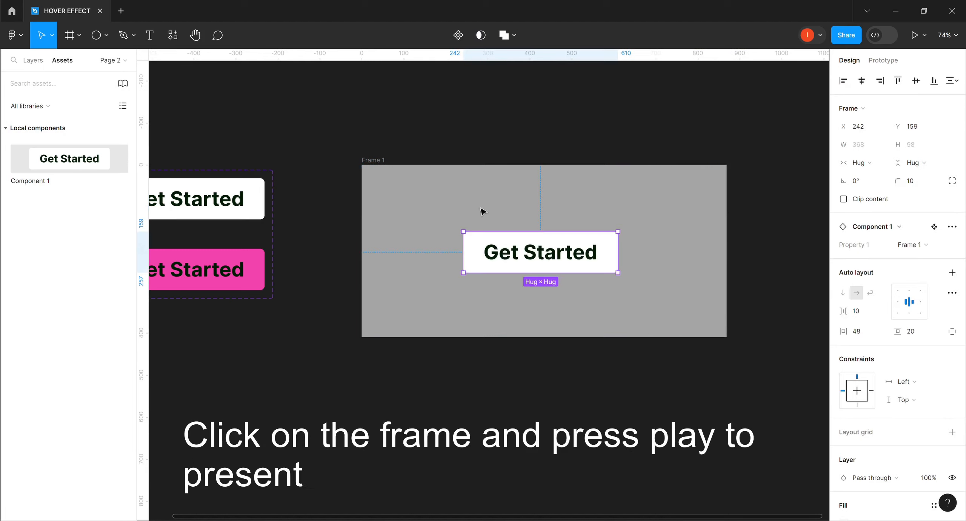
{"action": "left_click", "coordinate": [374, 160]}
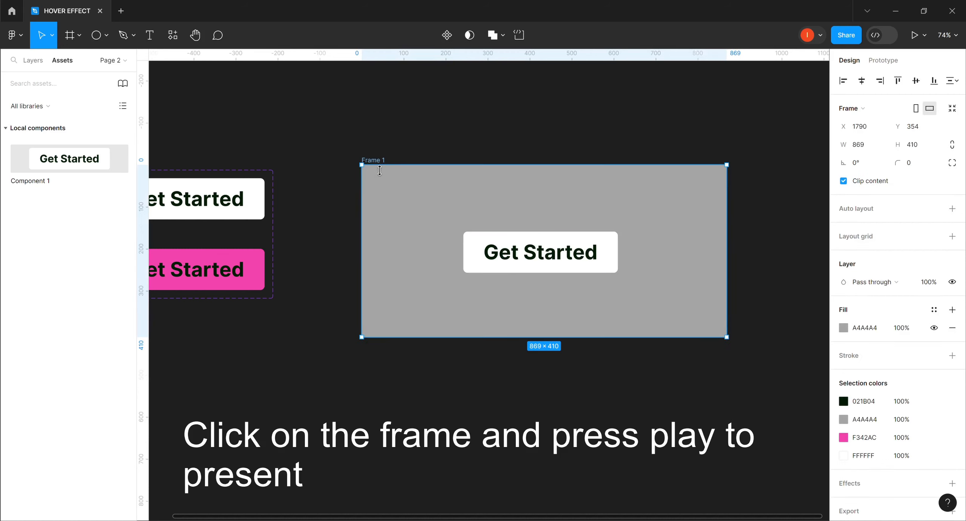
{"action": "left_click", "coordinate": [915, 35]}
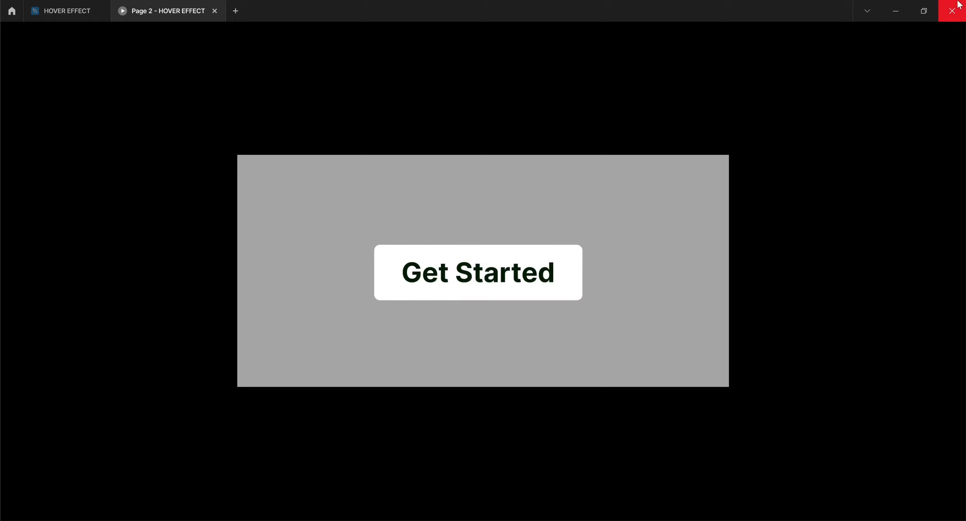
Close the prototype presentation and add the text "Subscribe" on an empty area of the Page 2 canvas.
{"action": "left_click", "coordinate": [952, 11]}
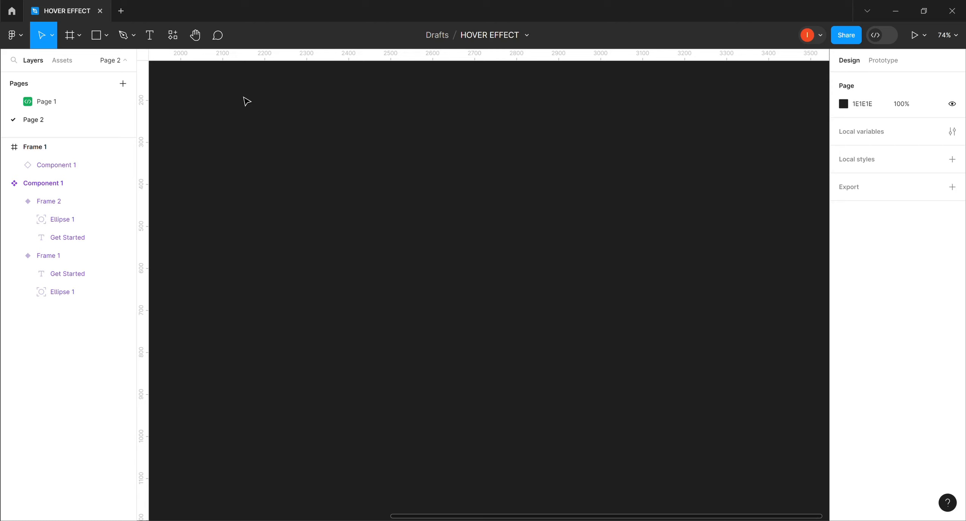
{"action": "left_click", "coordinate": [150, 35]}
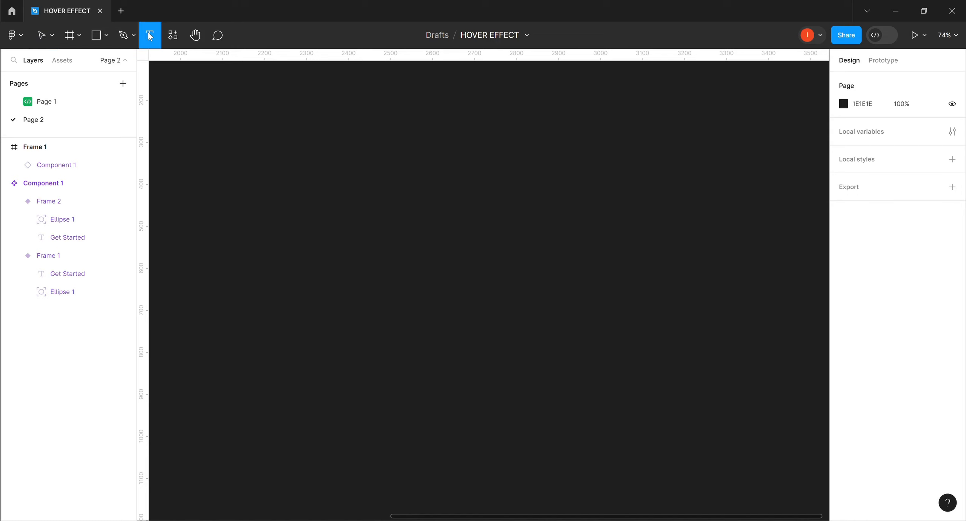
{"action": "left_click", "coordinate": [297, 165]}
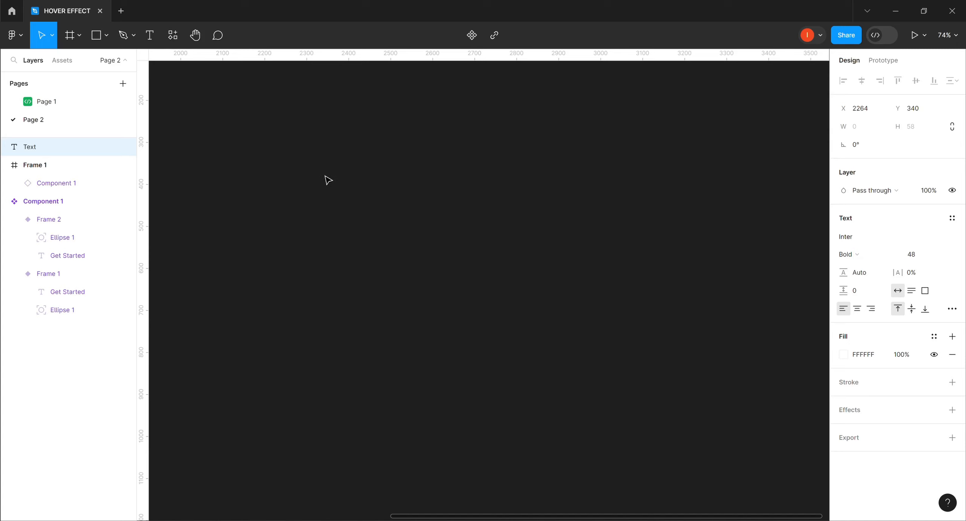
{"action": "type", "text": "s"}
{"action": "key", "text": "BackSpace"}
{"action": "type", "text": "Sub"}
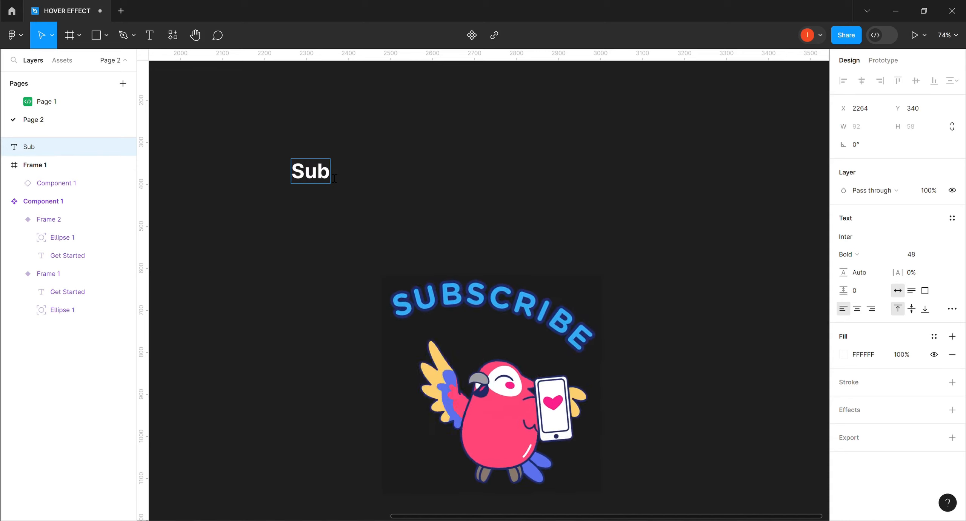
{"action": "type", "text": "scr"}
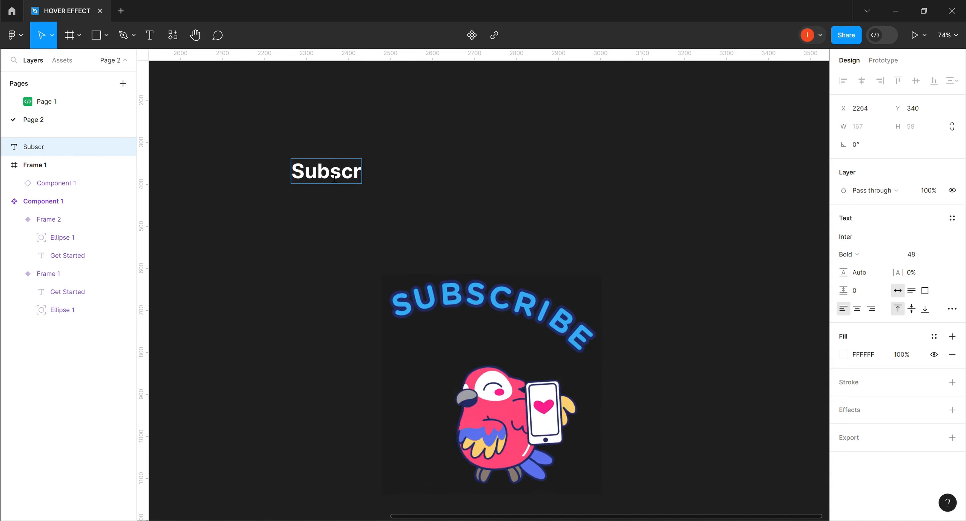
{"action": "type", "text": "ibe"}
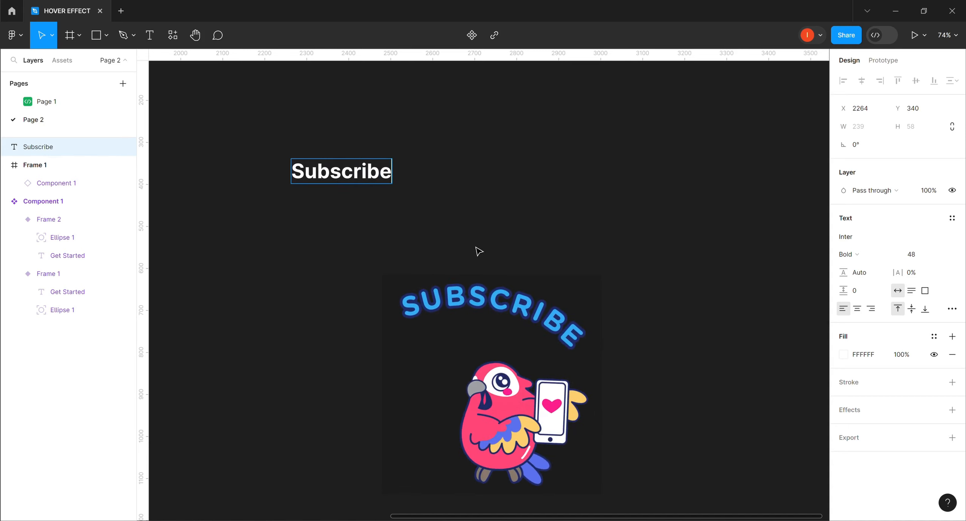
{"action": "key", "text": "Escape"}
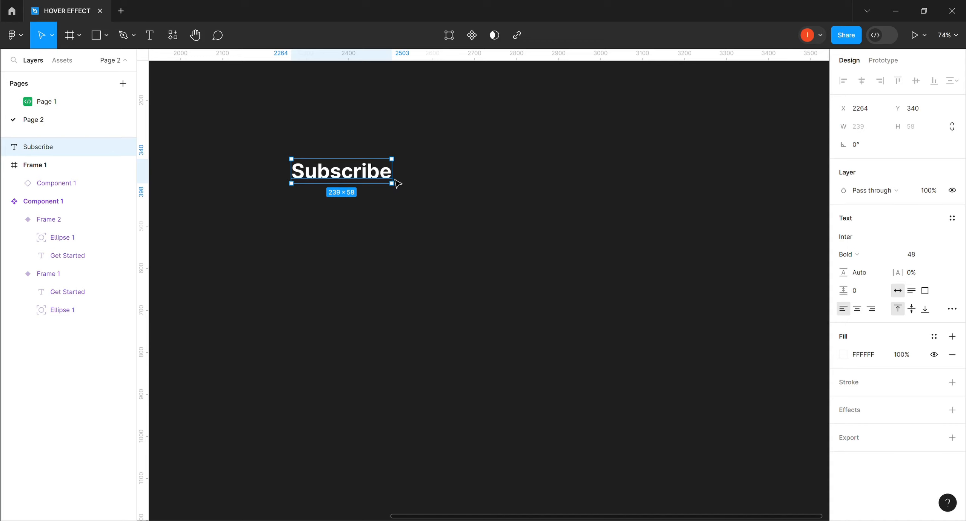
Wrap the Subscribe text in an auto layout frame and give it an inside stroke of colour C70A0A, 3 thick.
{"action": "key", "text": "shift+a"}
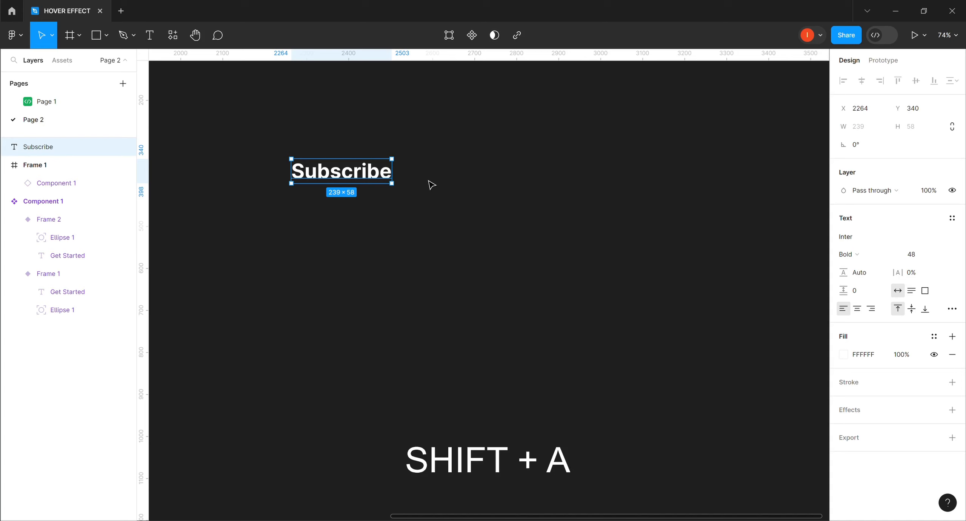
{"action": "key", "text": "shift+a"}
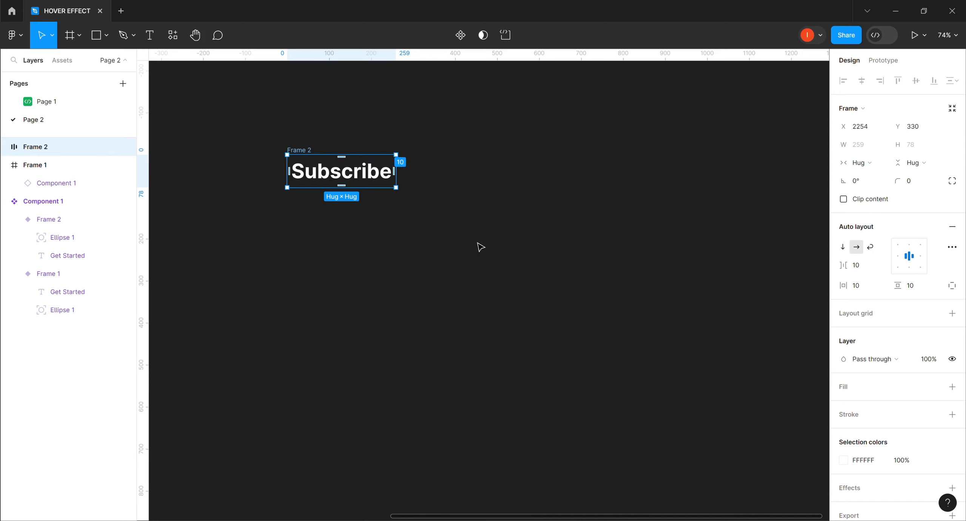
{"action": "left_click", "coordinate": [859, 416]}
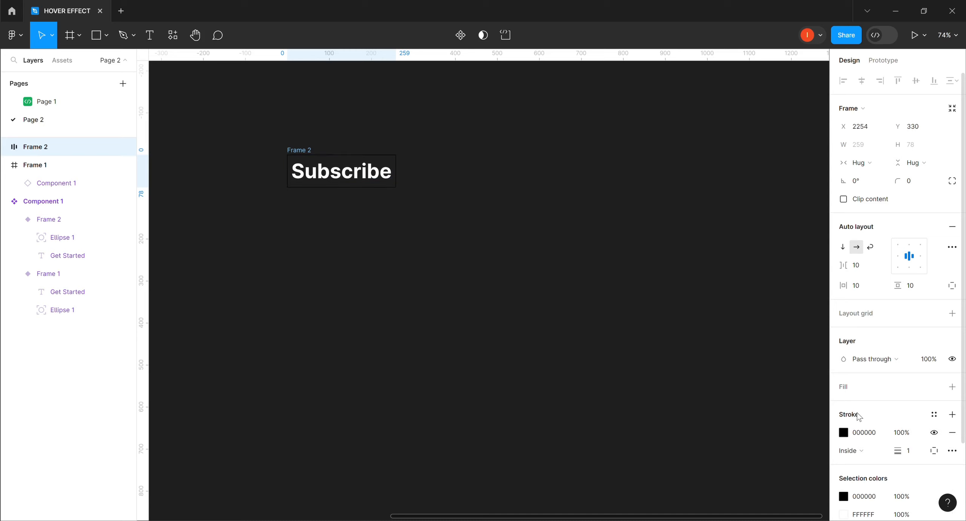
{"action": "left_click", "coordinate": [843, 433]}
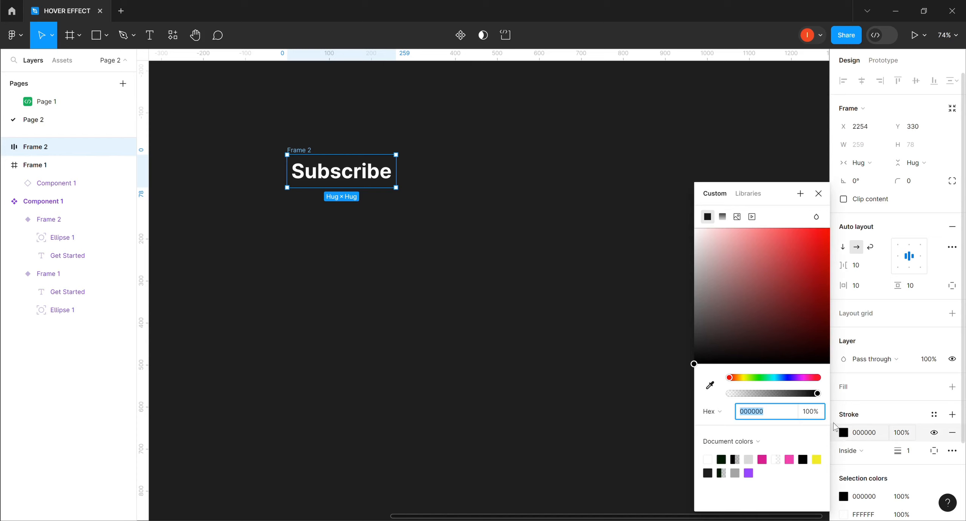
{"action": "left_click", "coordinate": [823, 257]}
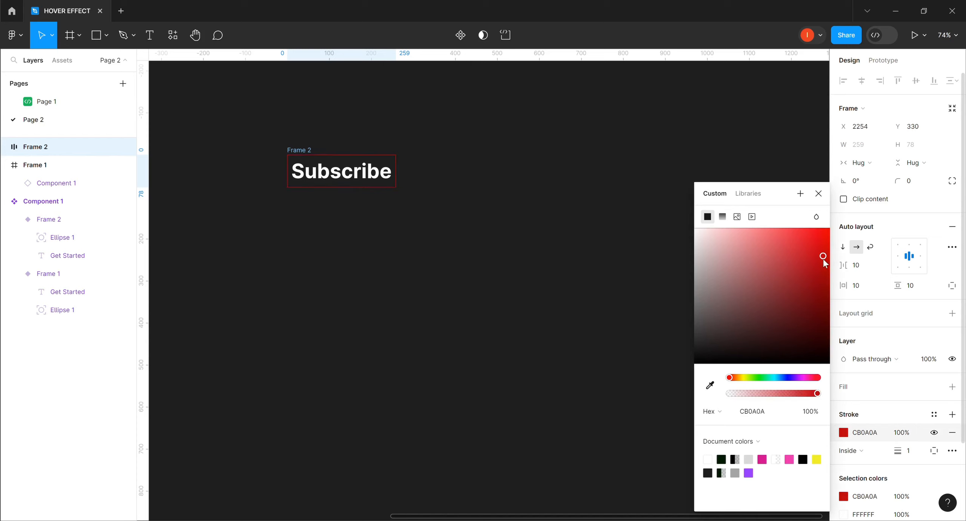
{"action": "left_click_drag", "start_coordinate": [823, 257], "coordinate": [824, 261]}
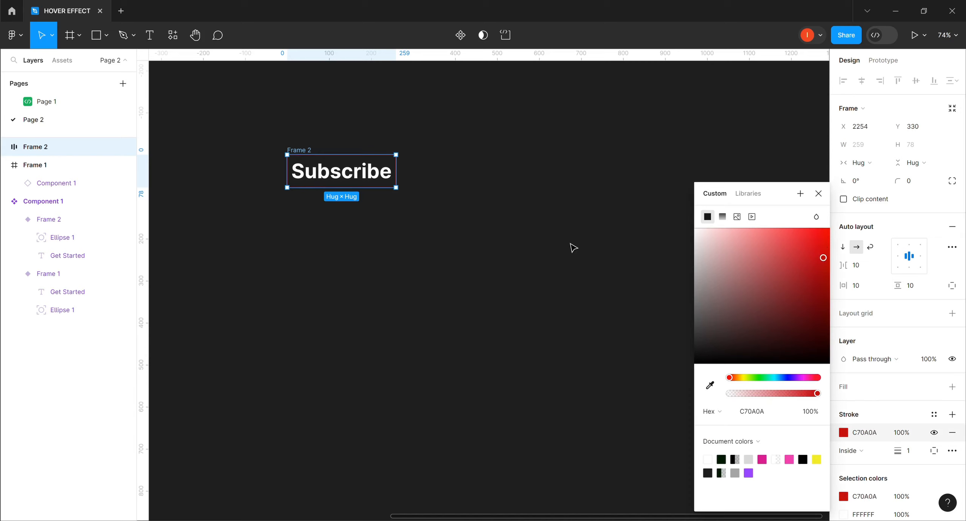
{"action": "left_click", "coordinate": [910, 451]}
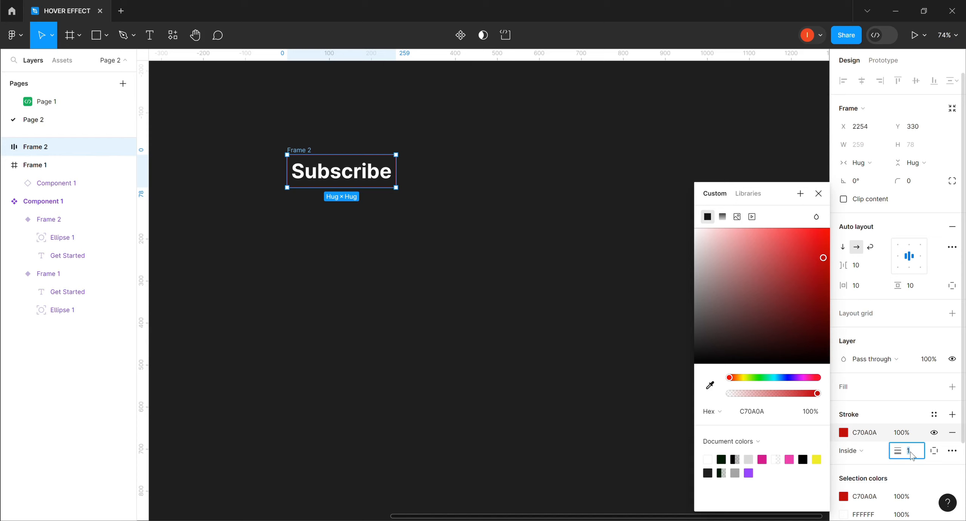
{"action": "type", "text": "3"}
{"action": "key", "text": "Return"}
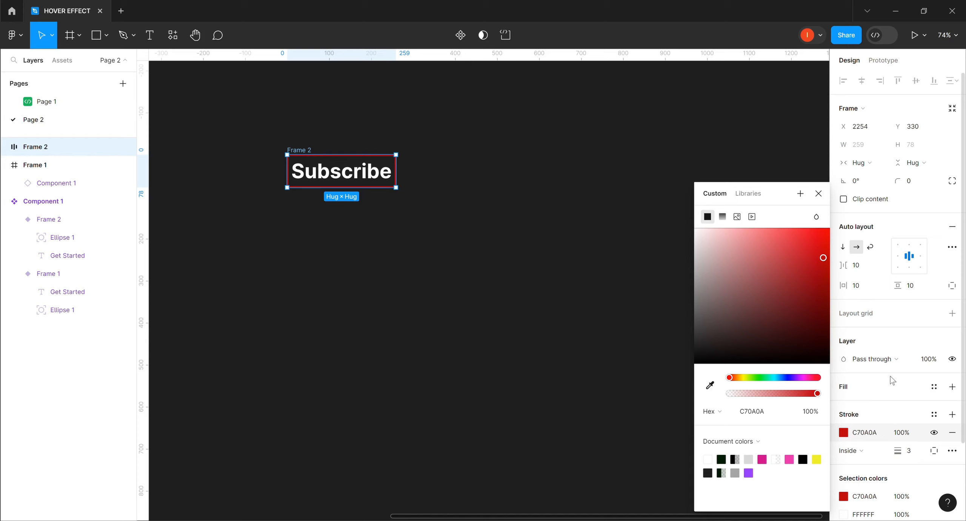
Set the Subscribe frame's corner radius to 10, its horizontal padding to 48 and its vertical padding to 20.
{"action": "left_click", "coordinate": [909, 181]}
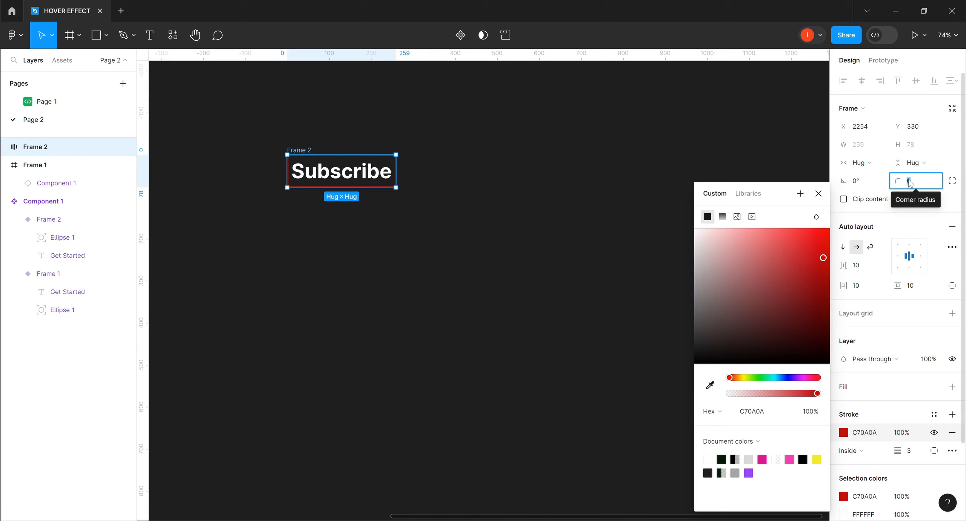
{"action": "type", "text": "10"}
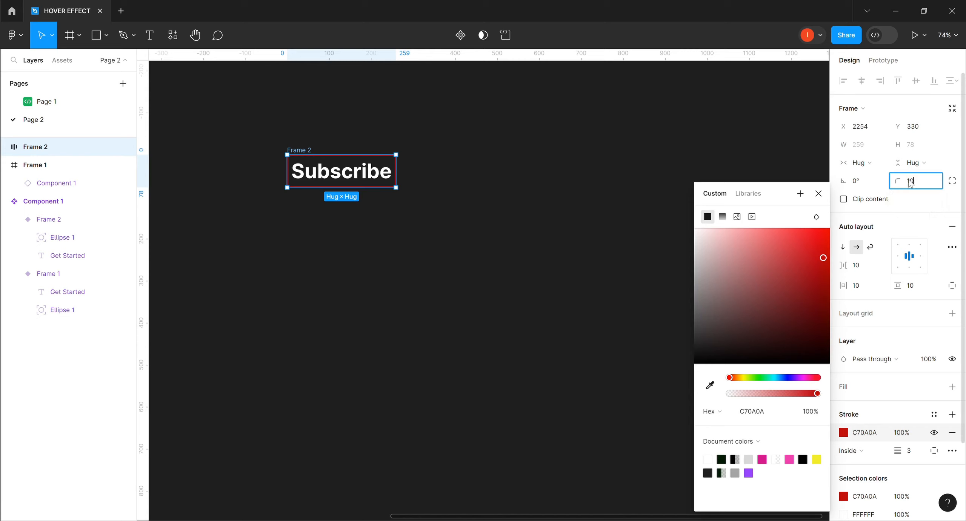
{"action": "key", "text": "Return"}
{"action": "left_click", "coordinate": [858, 288]}
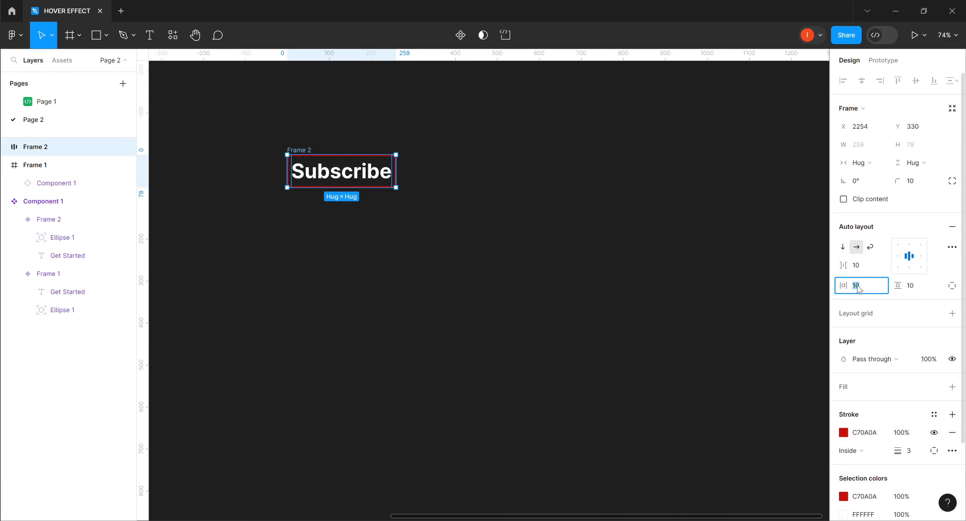
{"action": "type", "text": "48"}
{"action": "key", "text": "Return"}
{"action": "left_click", "coordinate": [908, 289]}
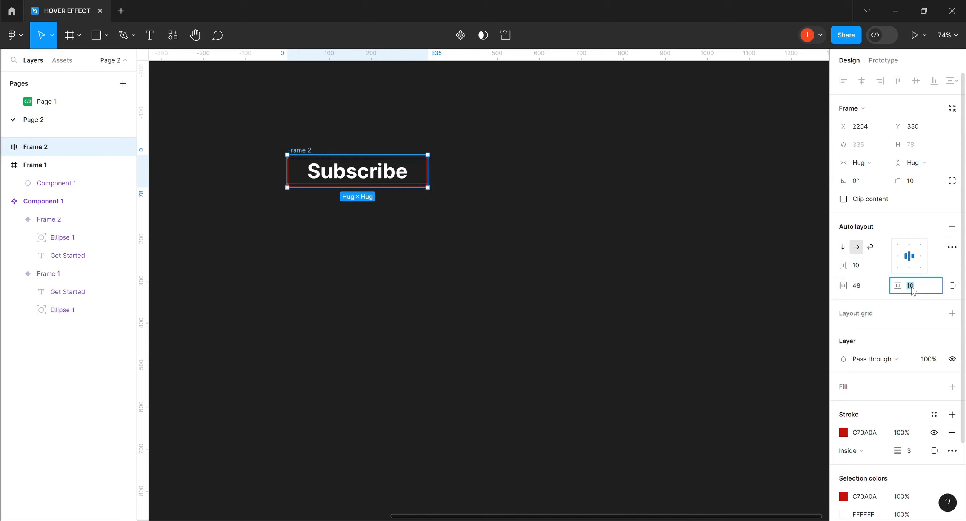
{"action": "type", "text": "20"}
{"action": "key", "text": "Return"}
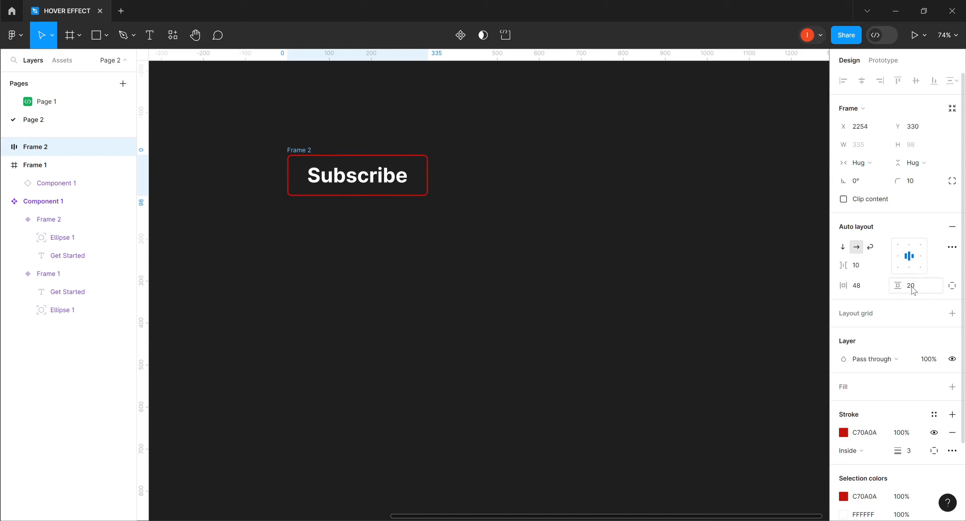
Change the Subscribe text's fill to the red document colour C70A0A.
{"action": "left_click", "coordinate": [389, 183]}
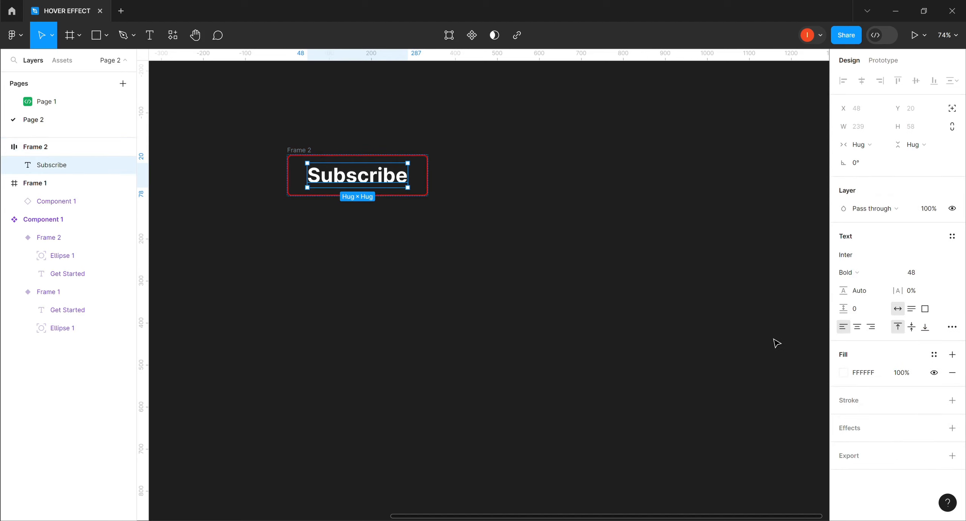
{"action": "left_click", "coordinate": [844, 371]}
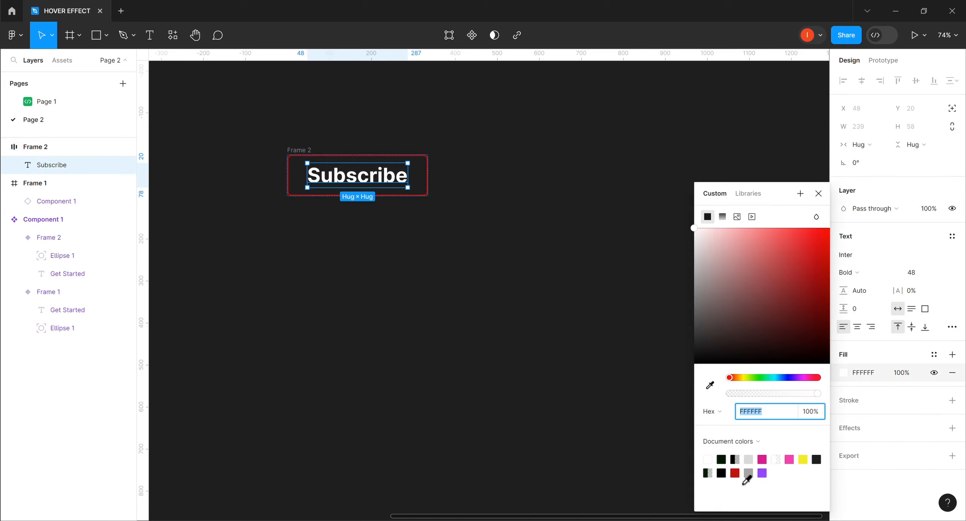
{"action": "left_click", "coordinate": [735, 473]}
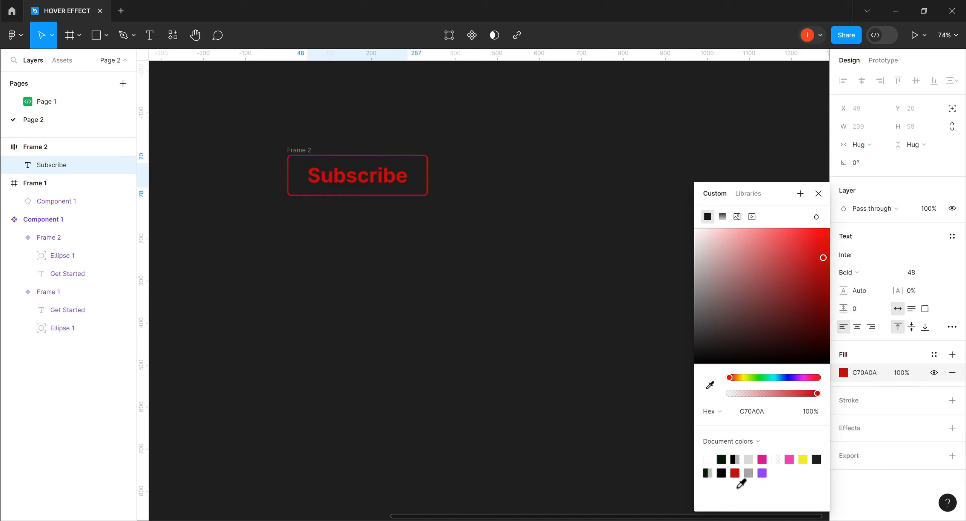
{"action": "left_click", "coordinate": [538, 246]}
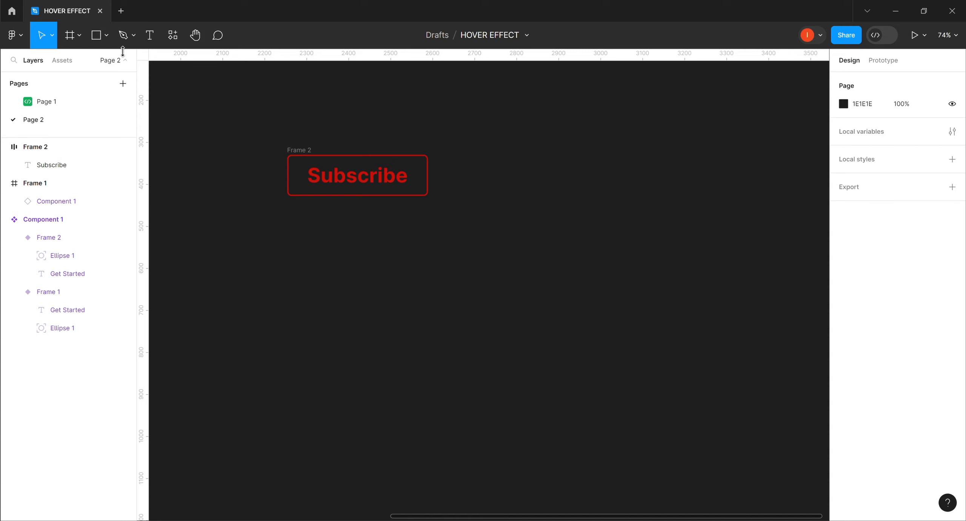
Draw a narrow rectangle about 30 × 75 below the Subscribe frame and fill it with red C70A0A.
{"action": "left_click", "coordinate": [105, 36]}
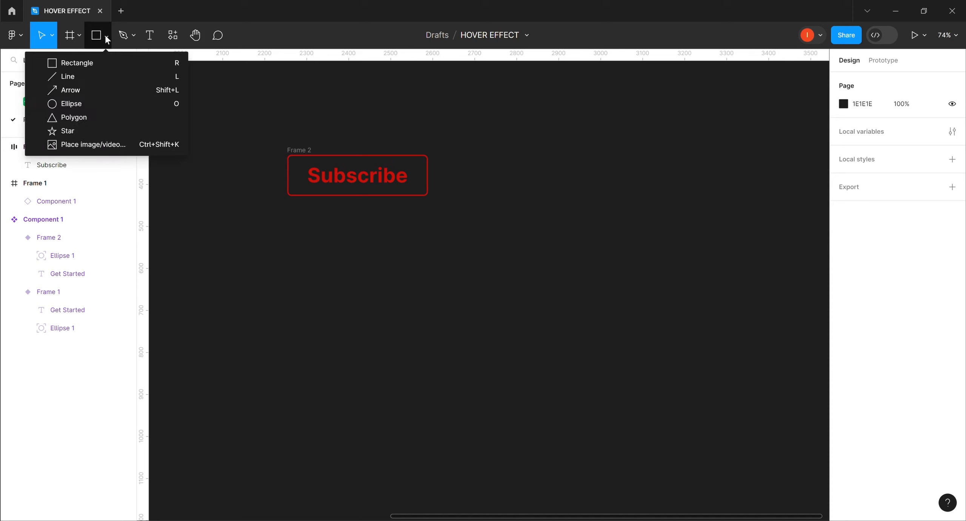
{"action": "left_click", "coordinate": [82, 63]}
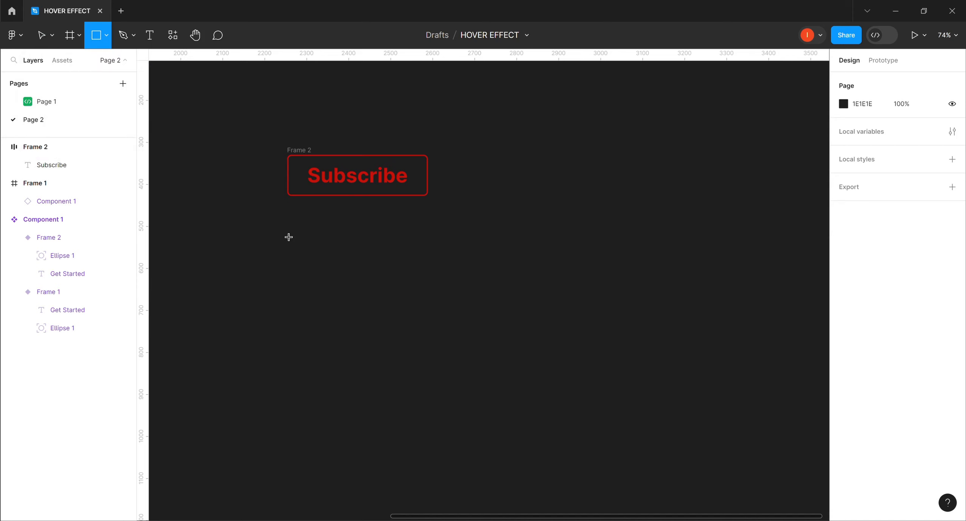
{"action": "left_click_drag", "start_coordinate": [279, 228], "coordinate": [294, 264]}
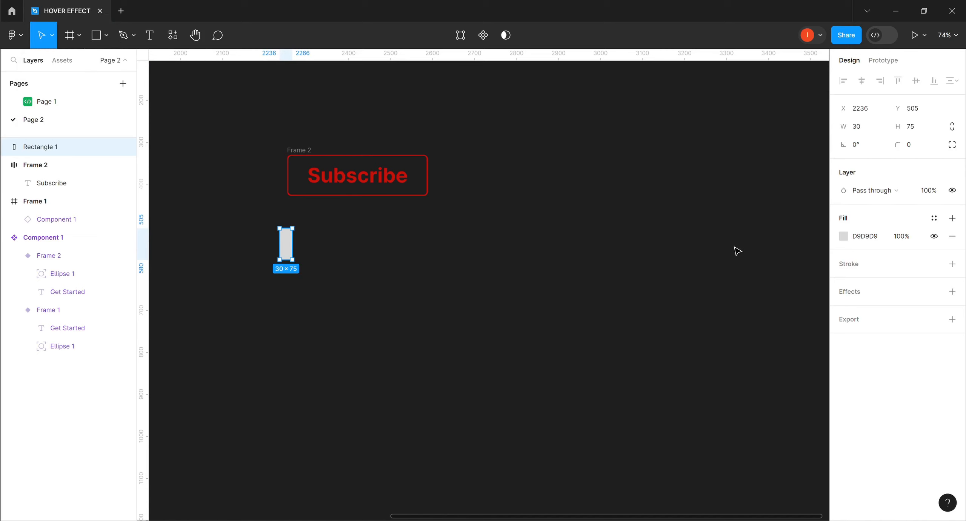
{"action": "left_click", "coordinate": [843, 237]}
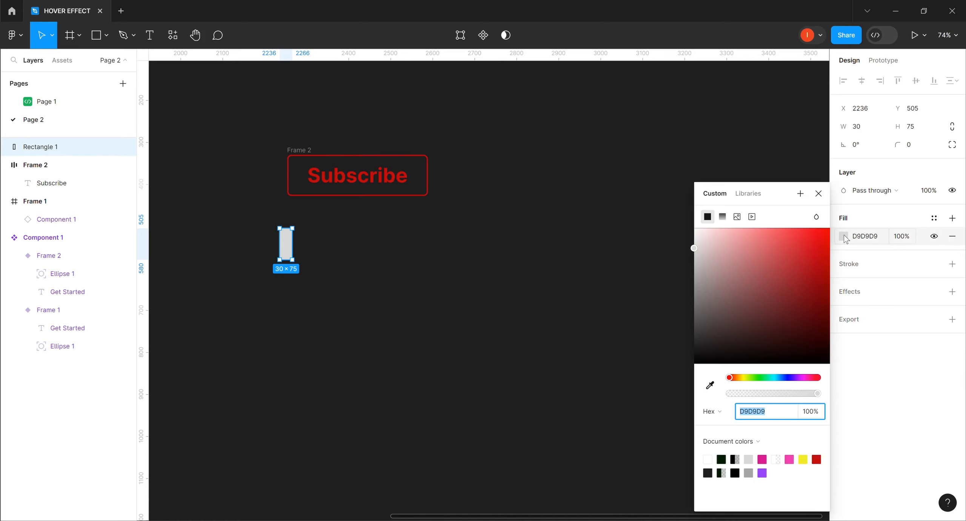
{"action": "left_click", "coordinate": [823, 471]}
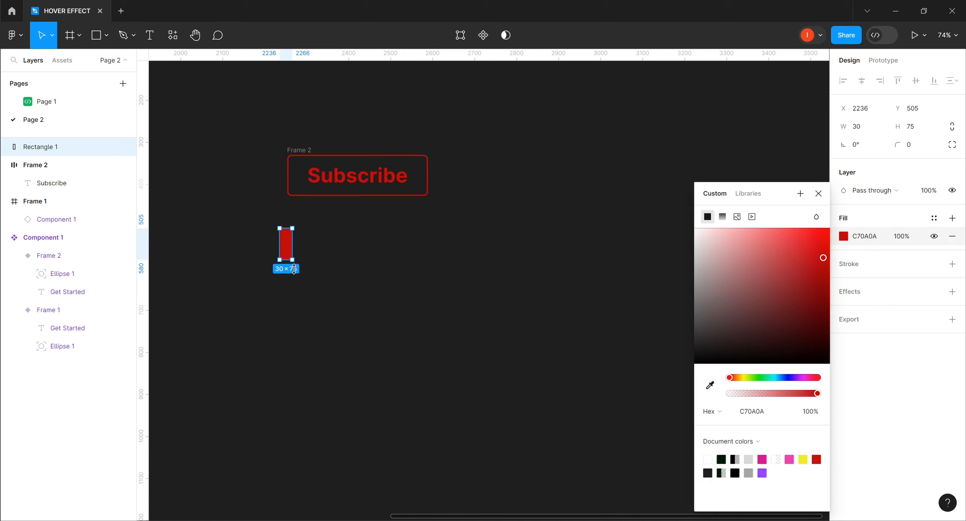
{"action": "key", "text": "Escape"}
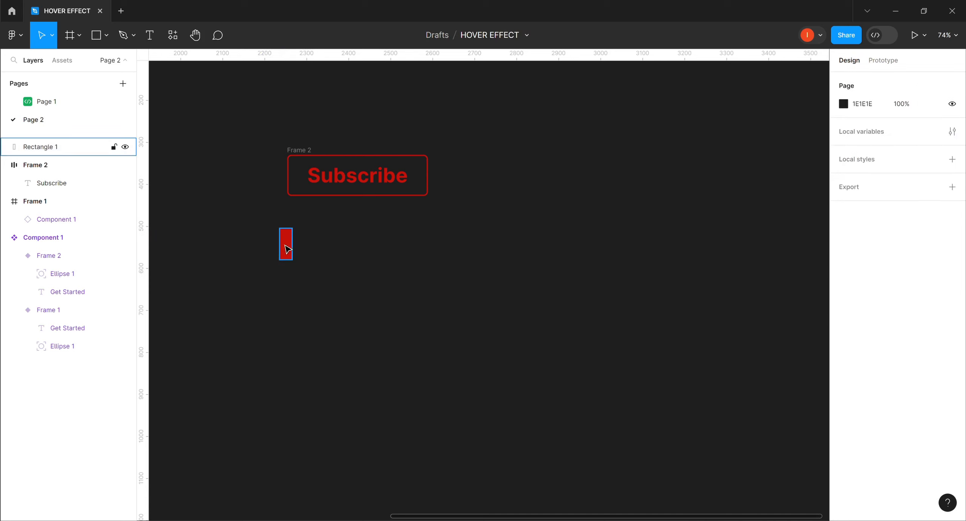
Place the red rectangle inside the Subscribe frame with absolute position and move it left to X -2.
{"action": "left_click_drag", "start_coordinate": [285, 246], "coordinate": [302, 182]}
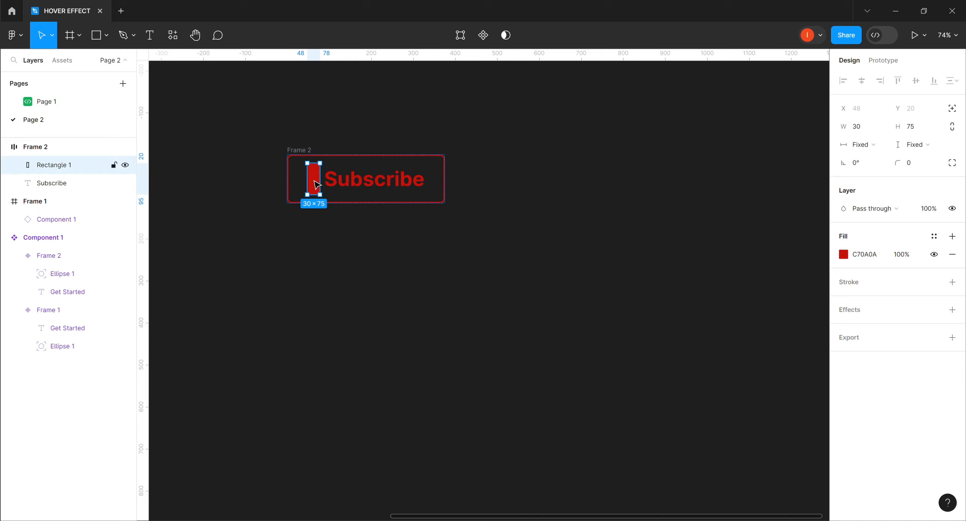
{"action": "left_click", "coordinate": [952, 109]}
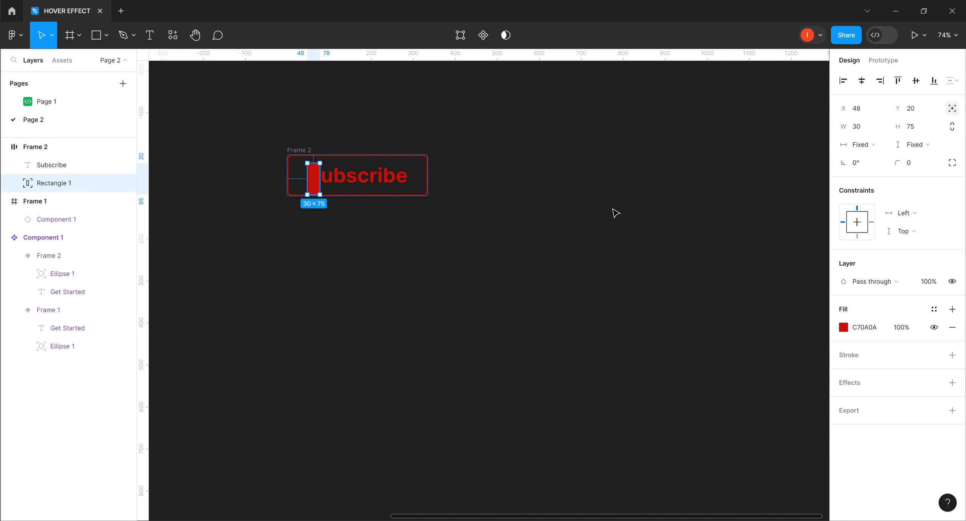
{"action": "key", "text": "Left"}
{"action": "key", "text": "Left"}
{"action": "key", "text": "Left"}
{"action": "key", "text": "Left"}
{"action": "key", "text": "Left"}
{"action": "key", "text": "Left"}
{"action": "key", "text": "Left"}
{"action": "key", "text": "Left"}
{"action": "key", "text": "Left"}
{"action": "key", "text": "Left"}
{"action": "key", "text": "Left"}
{"action": "key", "text": "Left"}
{"action": "key", "text": "Left"}
{"action": "key", "text": "Left"}
{"action": "key", "text": "Left"}
{"action": "key", "text": "Left"}
{"action": "key", "text": "Left"}
{"action": "key", "text": "Left"}
{"action": "key", "text": "Left"}
{"action": "key", "text": "Left"}
{"action": "key", "text": "Left"}
{"action": "key", "text": "Left"}
{"action": "key", "text": "Left"}
{"action": "key", "text": "Left"}
{"action": "key", "text": "Left"}
{"action": "key", "text": "Left"}
{"action": "key", "text": "Left"}
{"action": "key", "text": "Left"}
{"action": "key", "text": "Left"}
{"action": "key", "text": "Left"}
{"action": "key", "text": "Left"}
{"action": "key", "text": "Left"}
{"action": "key", "text": "Left"}
{"action": "key", "text": "Left"}
{"action": "key", "text": "Left"}
{"action": "key", "text": "Left"}
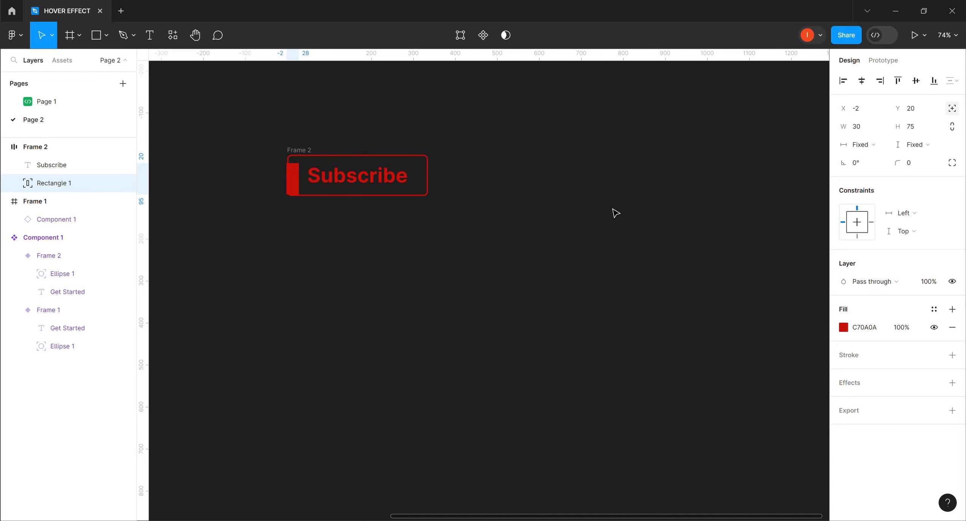
Shift the red rectangle across the frame's left edge to X -14 and stretch it to the frame's full height of 98.
{"action": "key", "text": "Up"}
{"action": "key", "text": "Up"}
{"action": "key", "text": "Up"}
{"action": "key", "text": "Down"}
{"action": "key", "text": "Down"}
{"action": "key", "text": "Down"}
{"action": "key", "text": "Down"}
{"action": "key", "text": "Down"}
{"action": "key", "text": "Left"}
{"action": "key", "text": "Left"}
{"action": "key", "text": "Left"}
{"action": "key", "text": "Left"}
{"action": "key", "text": "Left"}
{"action": "key", "text": "Left"}
{"action": "key", "text": "Left"}
{"action": "key", "text": "Left"}
{"action": "key", "text": "Left"}
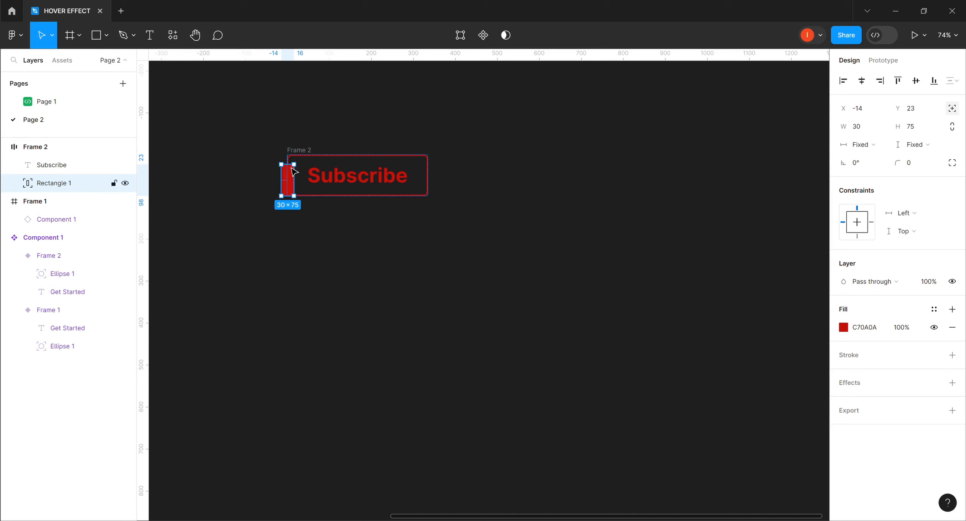
{"action": "left_click_drag", "start_coordinate": [298, 170], "coordinate": [298, 165]}
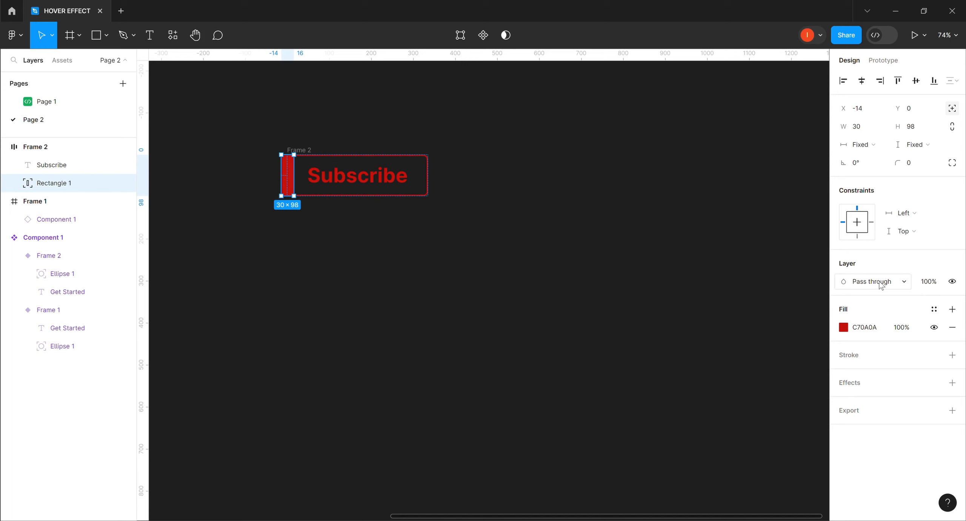
Set the layer opacity of the red rectangle in the Subscribe frame to 0%.
{"action": "left_click", "coordinate": [928, 285]}
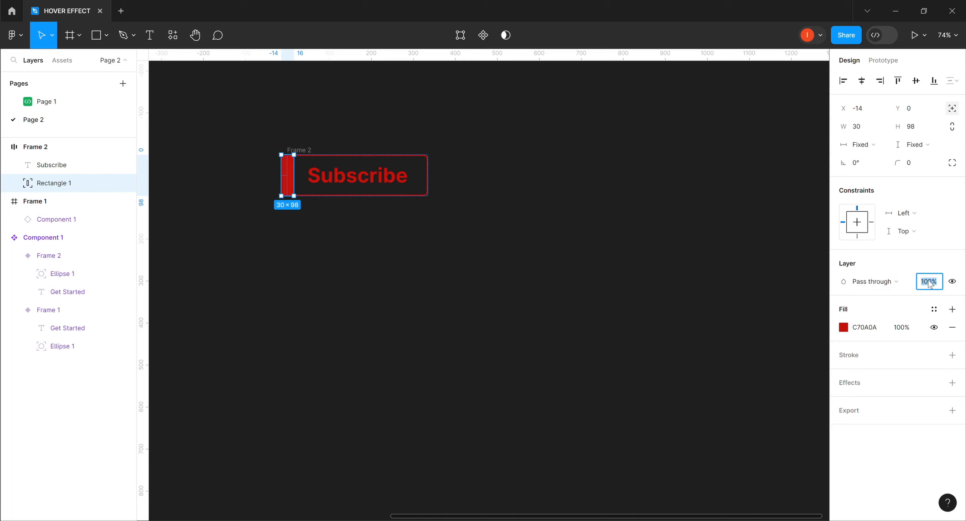
{"action": "type", "text": "0"}
{"action": "key", "text": "Return"}
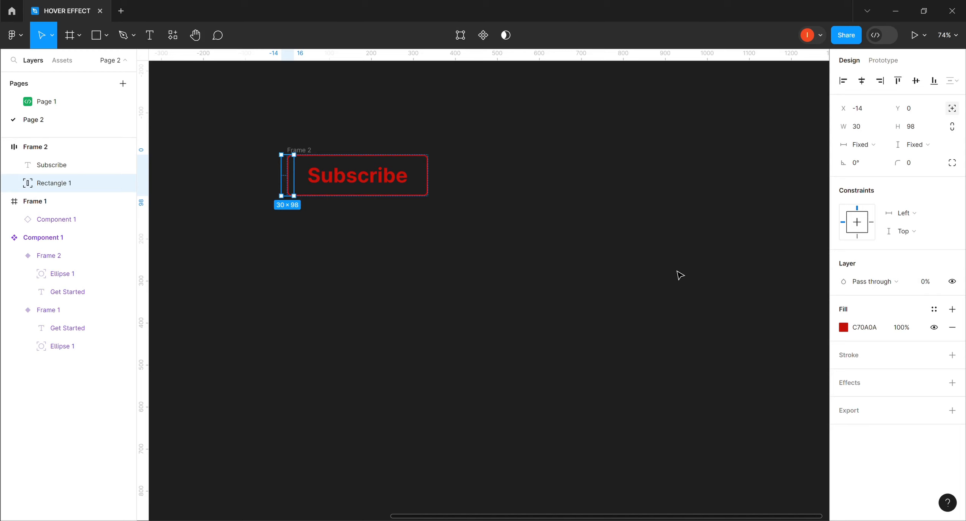
{"action": "left_click", "coordinate": [356, 129]}
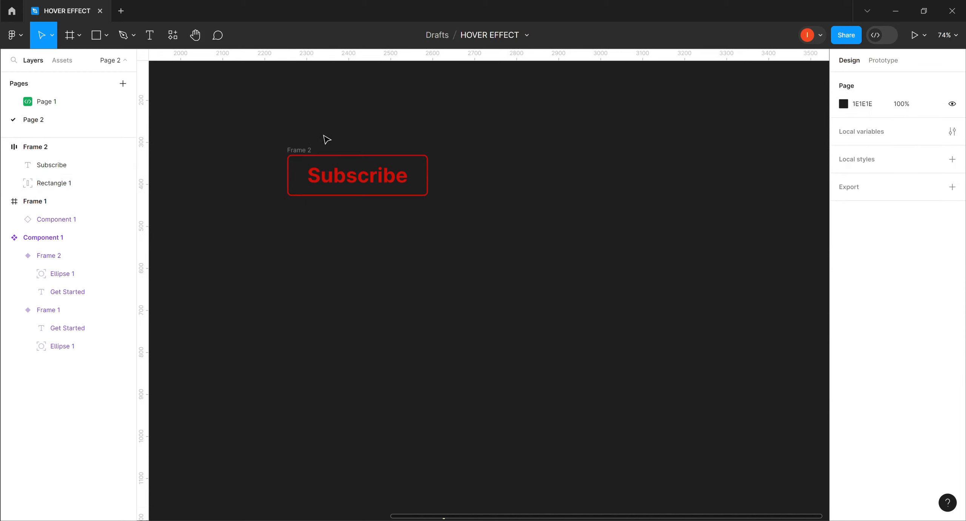
Duplicate the Subscribe frame and place the copy directly below the original at X 2254, Y 504.
{"action": "left_click", "coordinate": [304, 153]}
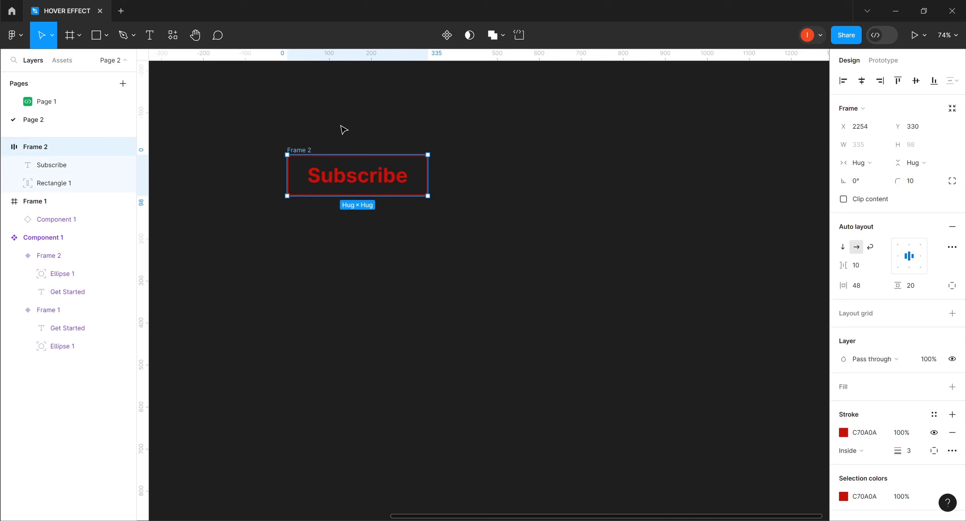
{"action": "key", "text": "ctrl+d"}
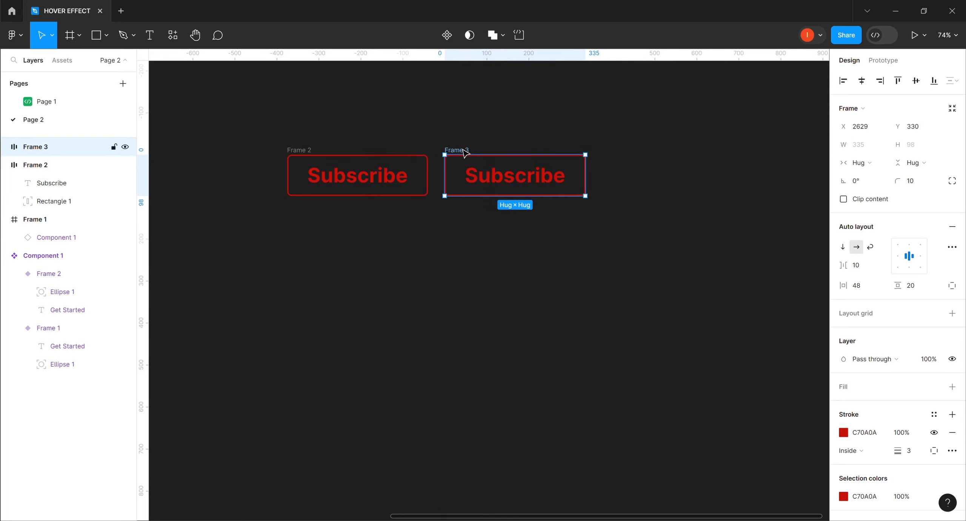
{"action": "left_click_drag", "start_coordinate": [459, 156], "coordinate": [306, 227]}
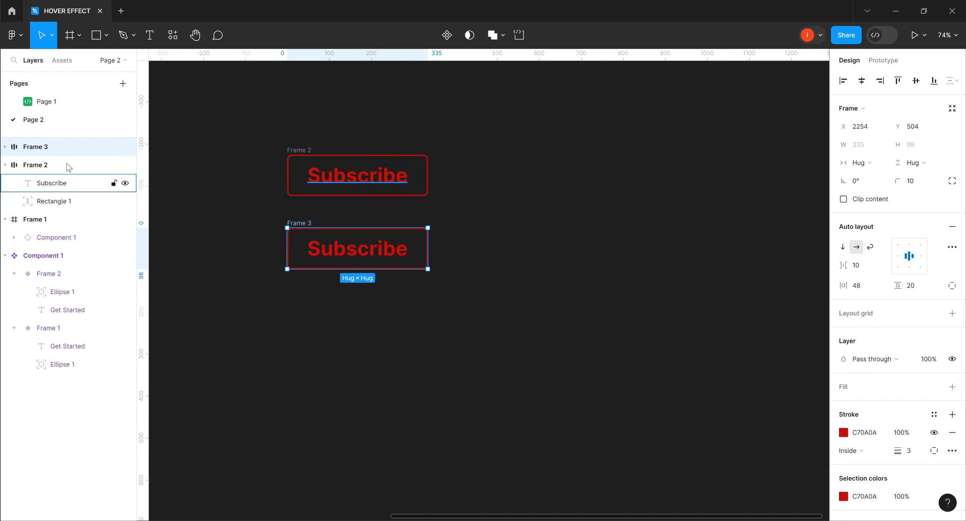
Set the layer opacity of the rectangle inside the duplicated Subscribe frame to 100%.
{"action": "left_click", "coordinate": [5, 147]}
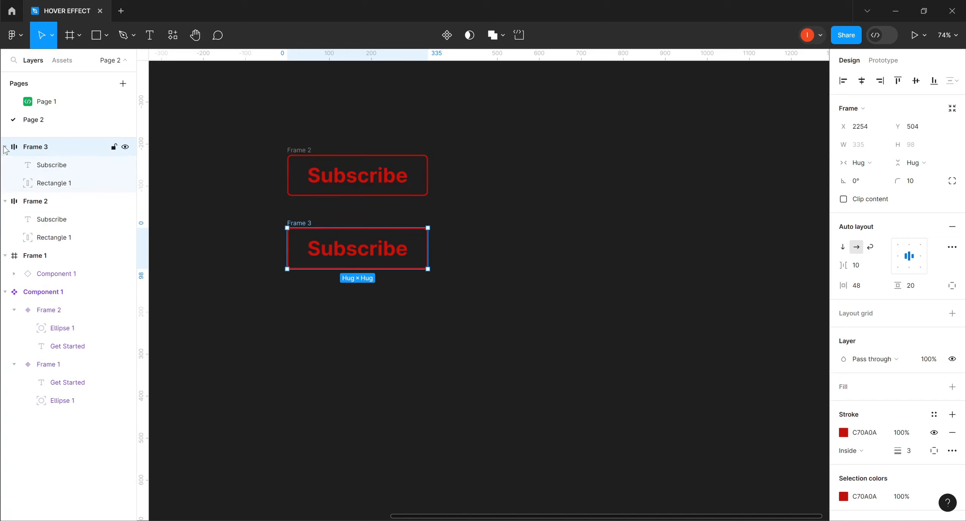
{"action": "left_click", "coordinate": [57, 184]}
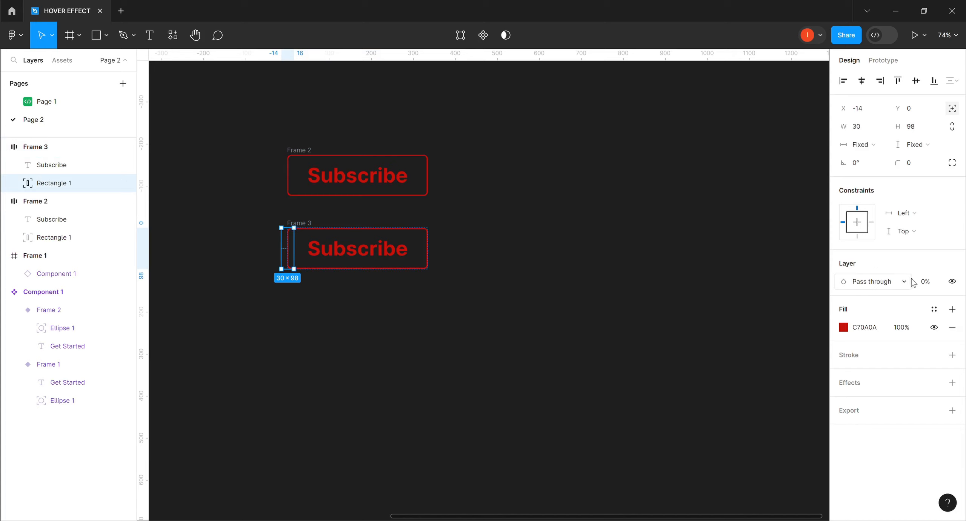
{"action": "left_click", "coordinate": [930, 285]}
{"action": "type", "text": "100"}
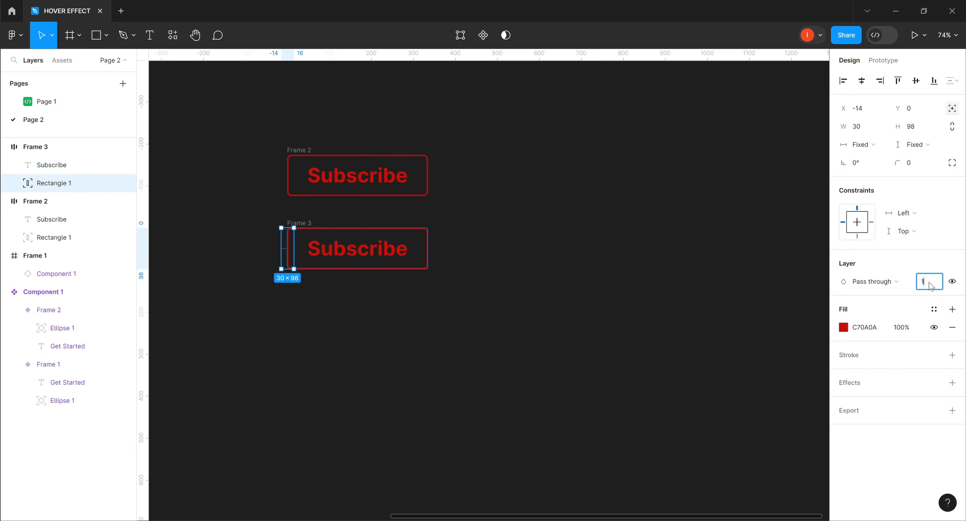
{"action": "key", "text": "Return"}
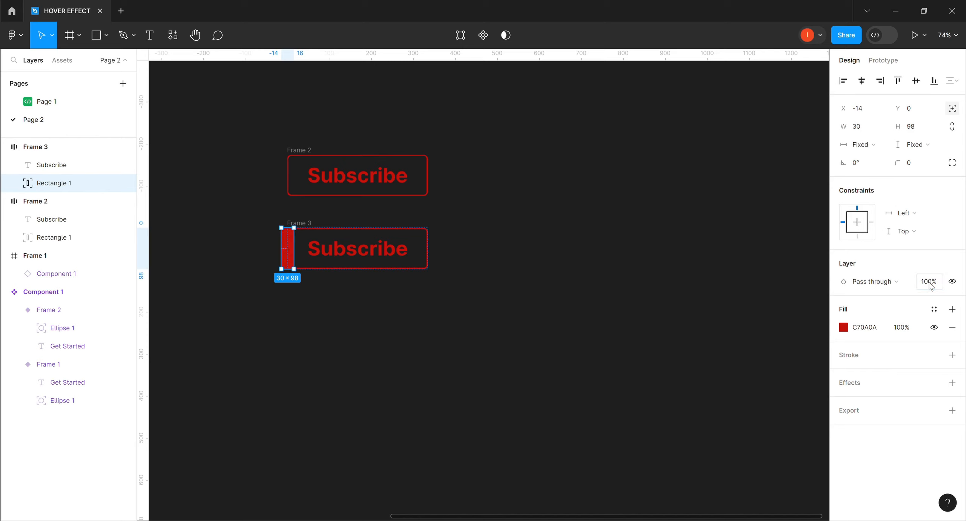
Change the fill of the duplicated frame's Subscribe text to the white document colour FFFFFF.
{"action": "left_click", "coordinate": [393, 256]}
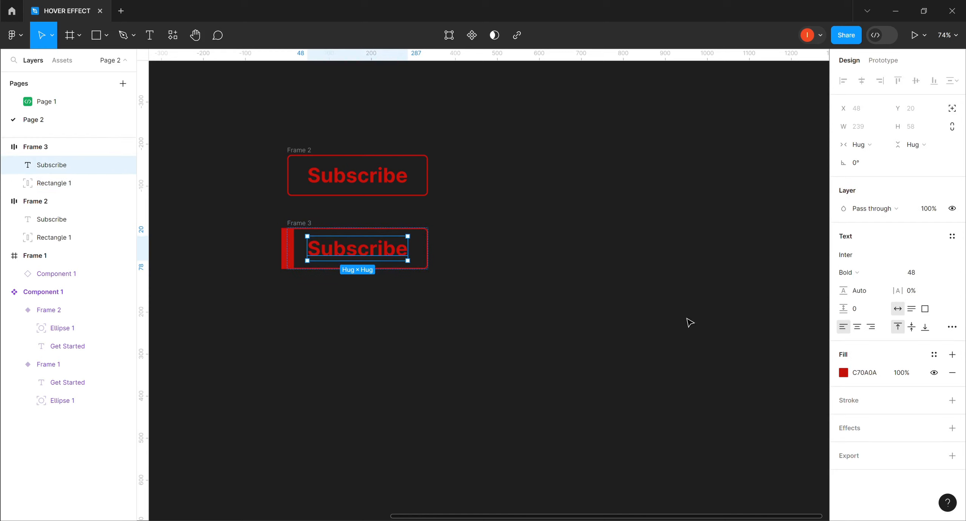
{"action": "left_click", "coordinate": [843, 374]}
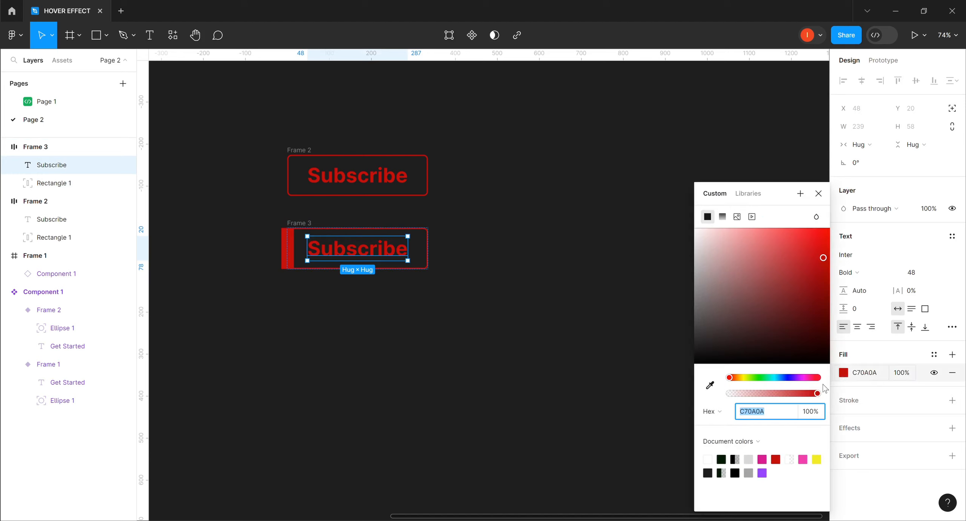
{"action": "left_click", "coordinate": [708, 460]}
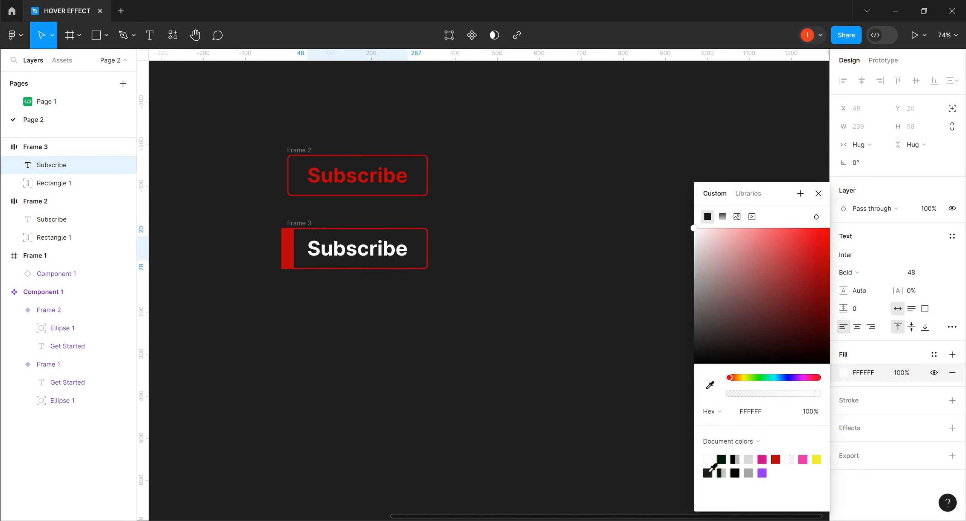
Widen the duplicated frame's red rectangle to 376 so it covers the whole button, and place it behind the Subscribe text.
{"action": "left_click", "coordinate": [288, 261]}
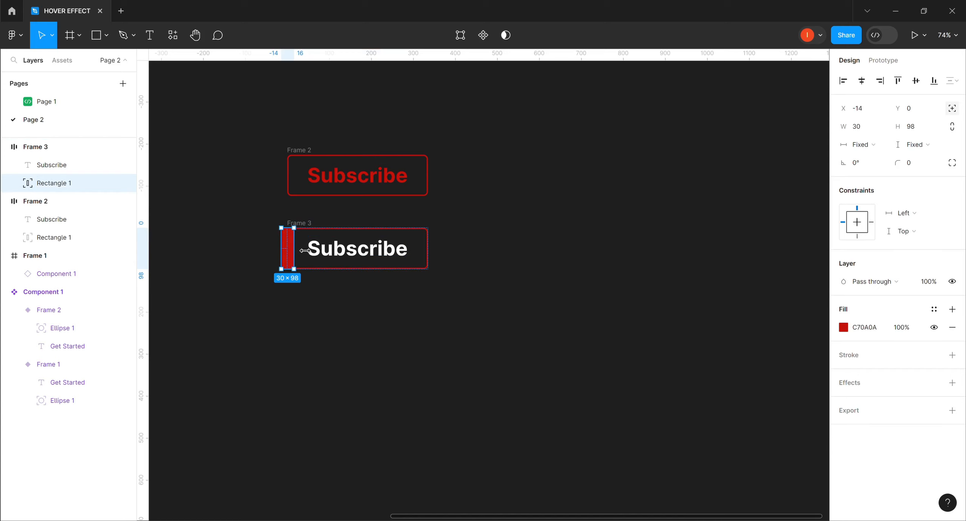
{"action": "left_click_drag", "start_coordinate": [305, 250], "coordinate": [449, 254]}
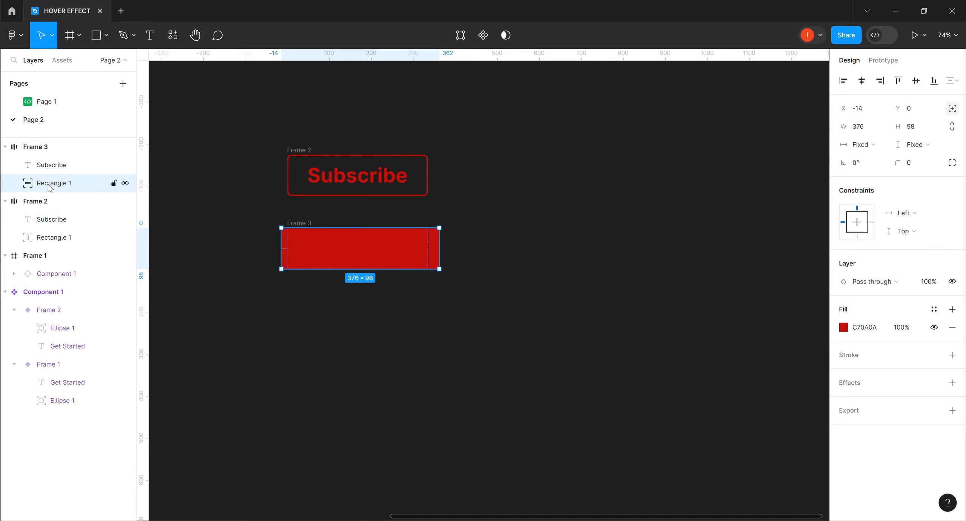
{"action": "left_click_drag", "start_coordinate": [51, 186], "coordinate": [50, 166]}
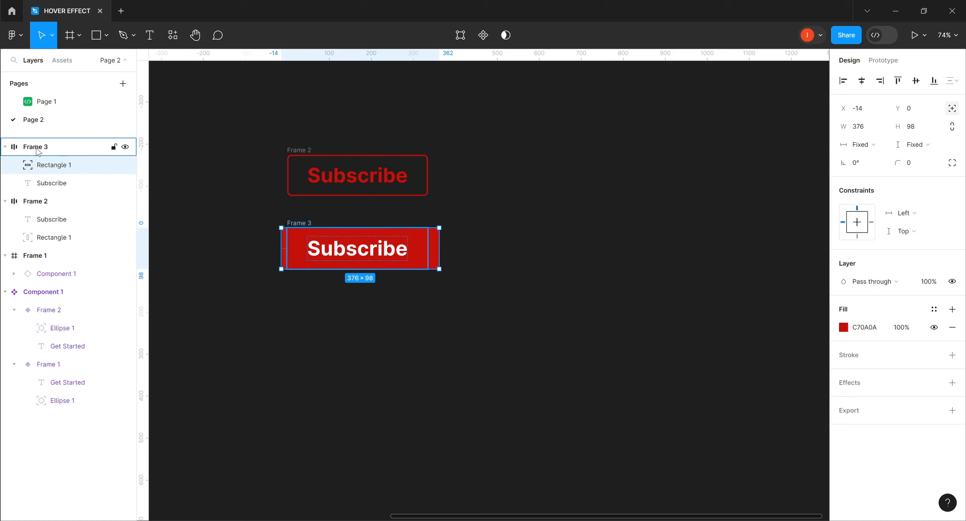
Turn on Clip content for the duplicated Subscribe frame, Frame 3.
{"action": "left_click", "coordinate": [33, 149]}
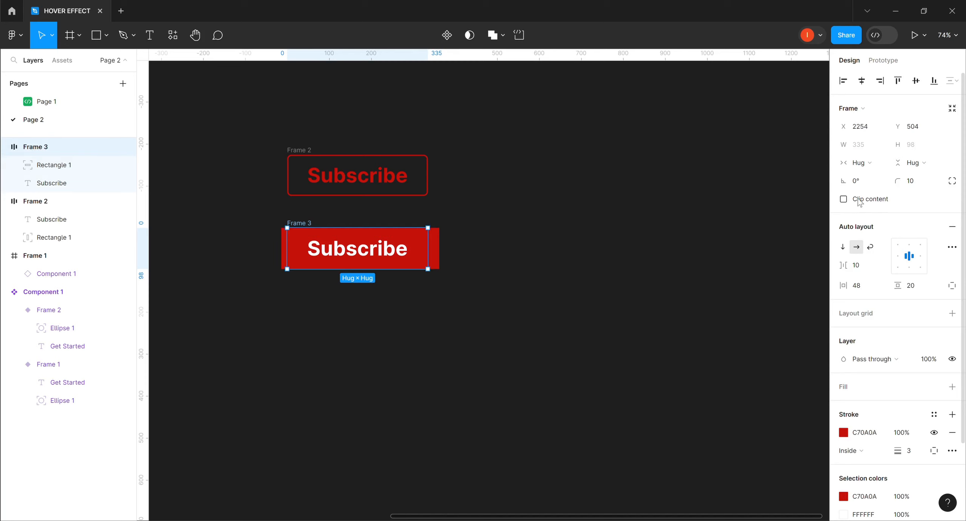
{"action": "left_click", "coordinate": [844, 199]}
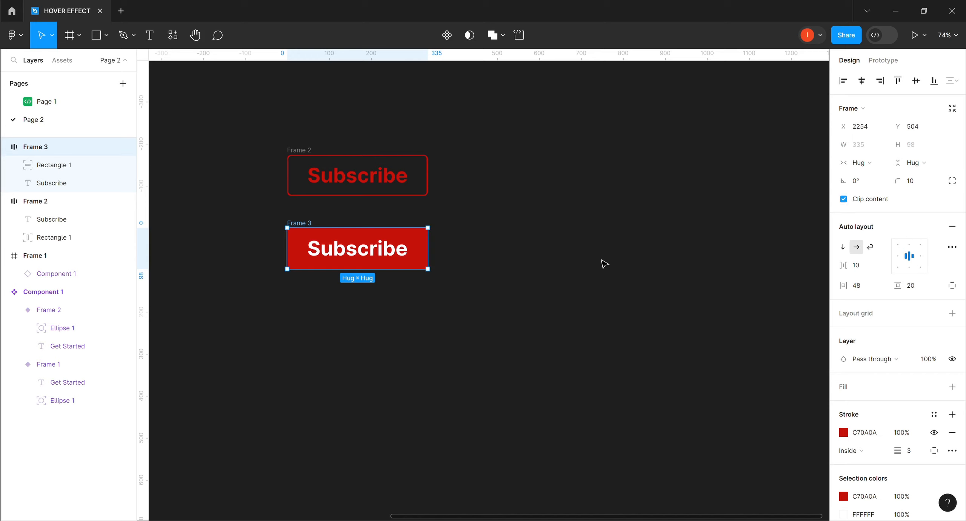
{"action": "left_click", "coordinate": [489, 254]}
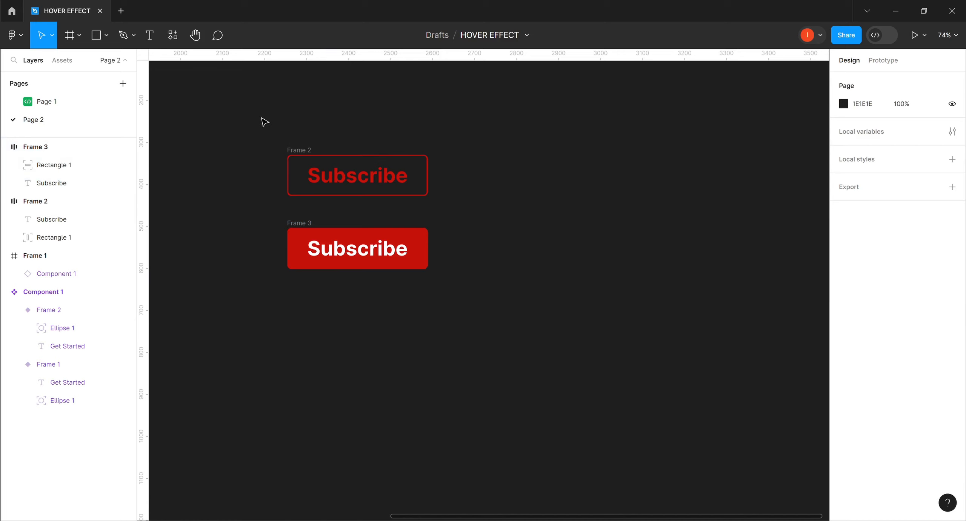
Combine the outlined and filled Subscribe frames into a component set.
{"action": "left_click_drag", "start_coordinate": [257, 136], "coordinate": [502, 333]}
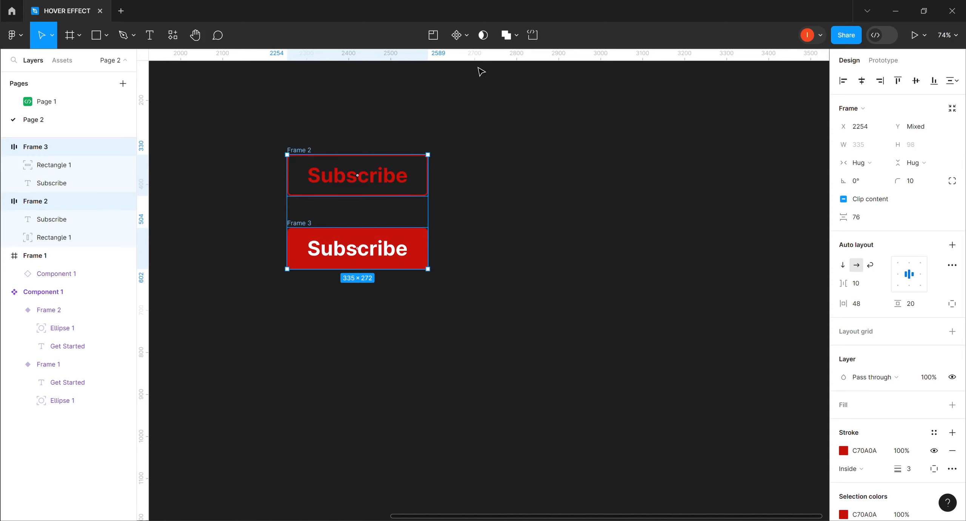
{"action": "left_click", "coordinate": [467, 37]}
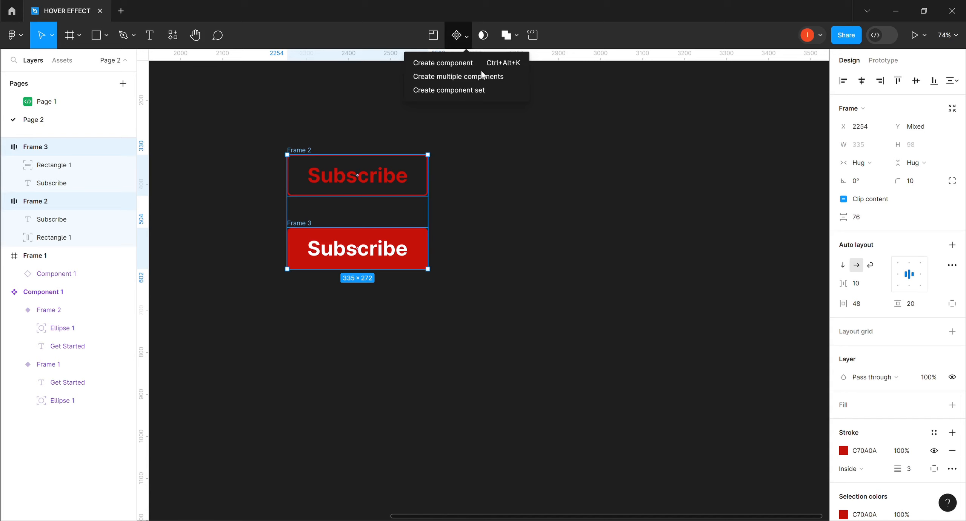
{"action": "left_click", "coordinate": [464, 92]}
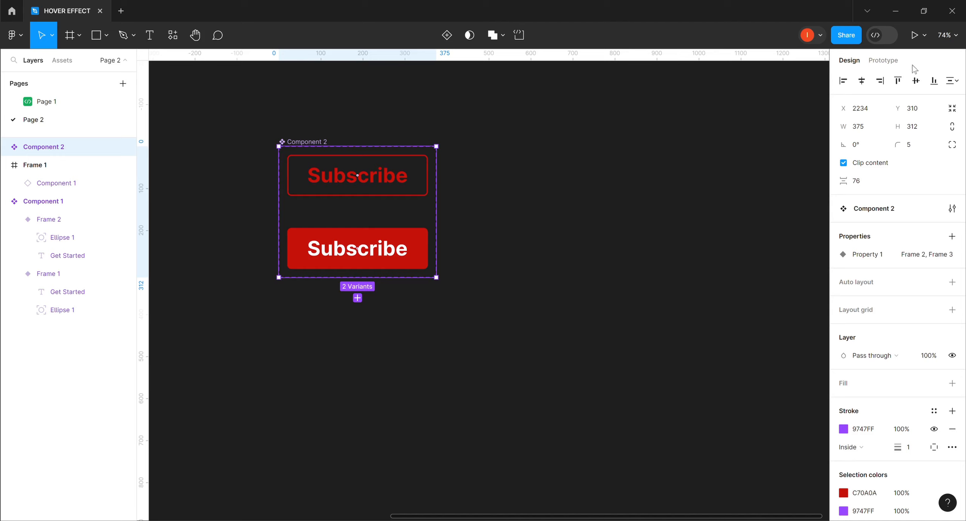
Link the outlined Subscribe variant to the filled one with a While hovering Change to interaction, using Smart animate, ease in and out, 600ms.
{"action": "left_click", "coordinate": [885, 60]}
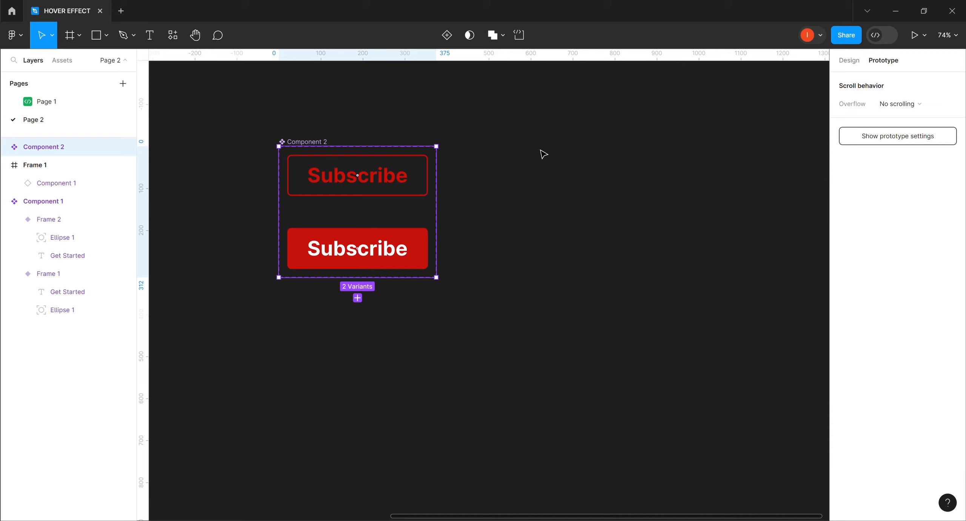
{"action": "left_click", "coordinate": [414, 163]}
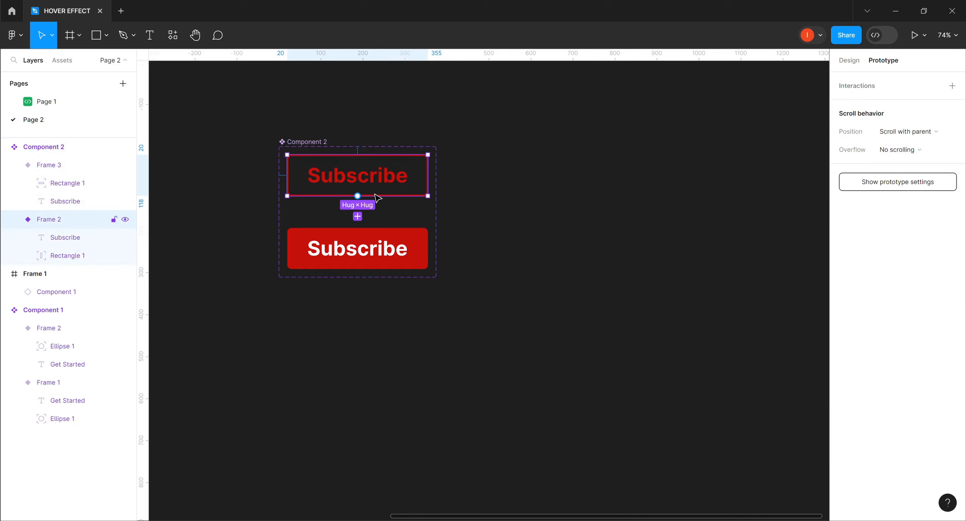
{"action": "left_click_drag", "start_coordinate": [357, 195], "coordinate": [372, 248]}
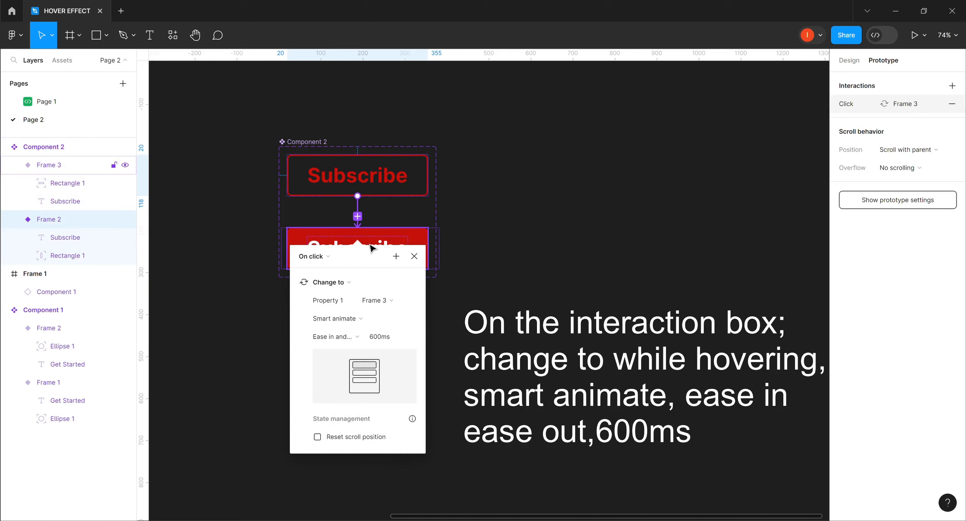
{"action": "left_click", "coordinate": [328, 257]}
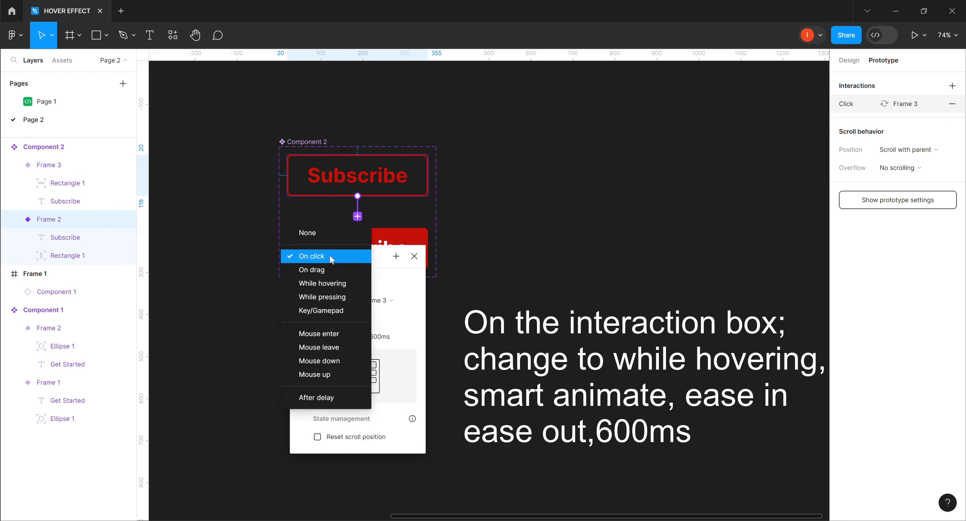
{"action": "left_click", "coordinate": [341, 284]}
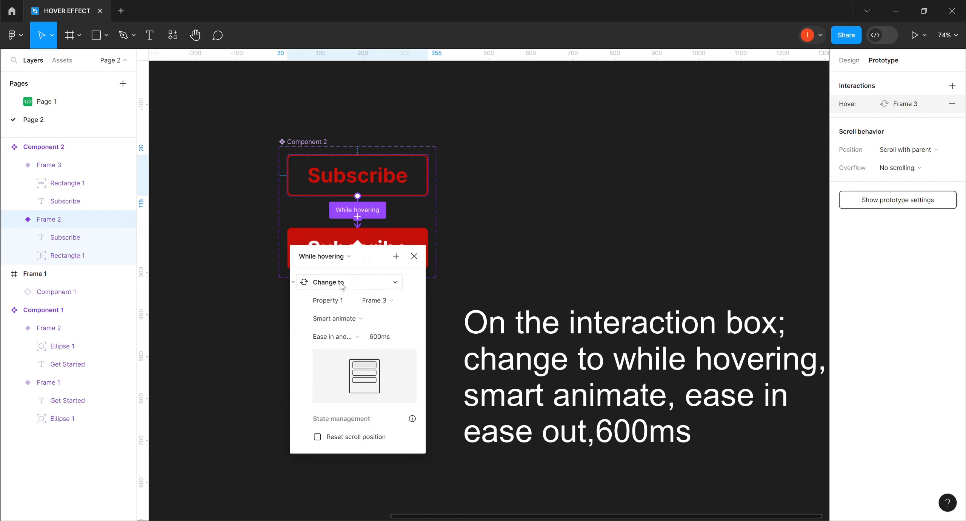
{"action": "left_click", "coordinate": [358, 340]}
{"action": "left_click", "coordinate": [372, 340]}
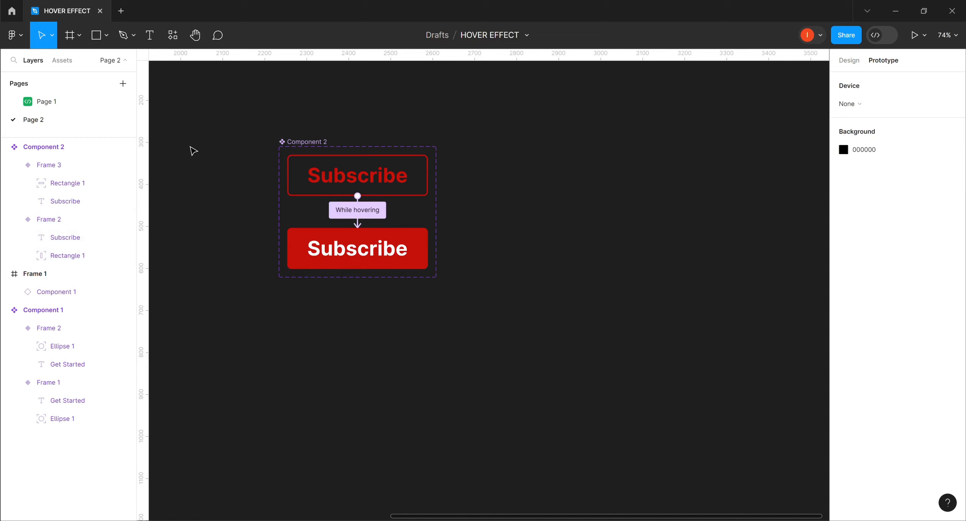
Draw a frame about 1055 × 418 below the component set and place an instance of Component 2 near its centre.
{"action": "left_click", "coordinate": [69, 36]}
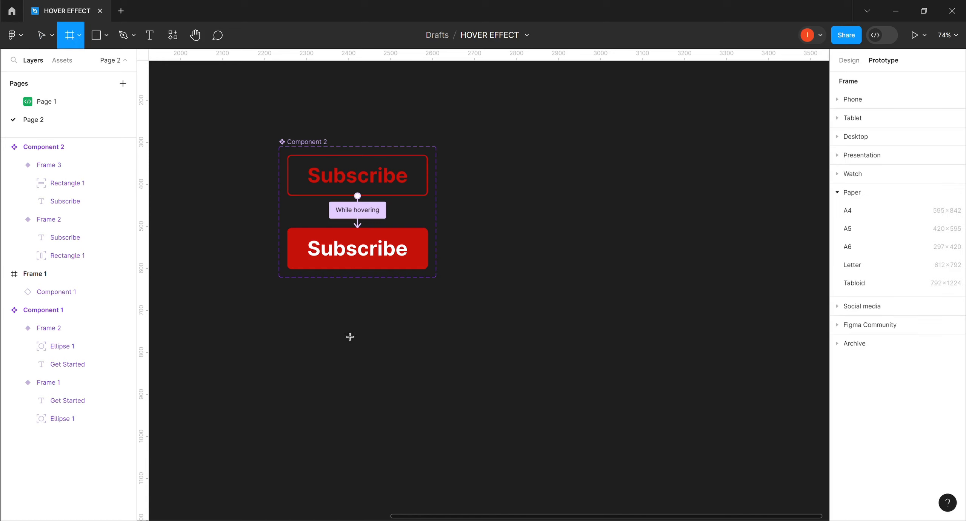
{"action": "left_click_drag", "start_coordinate": [288, 309], "coordinate": [732, 489]}
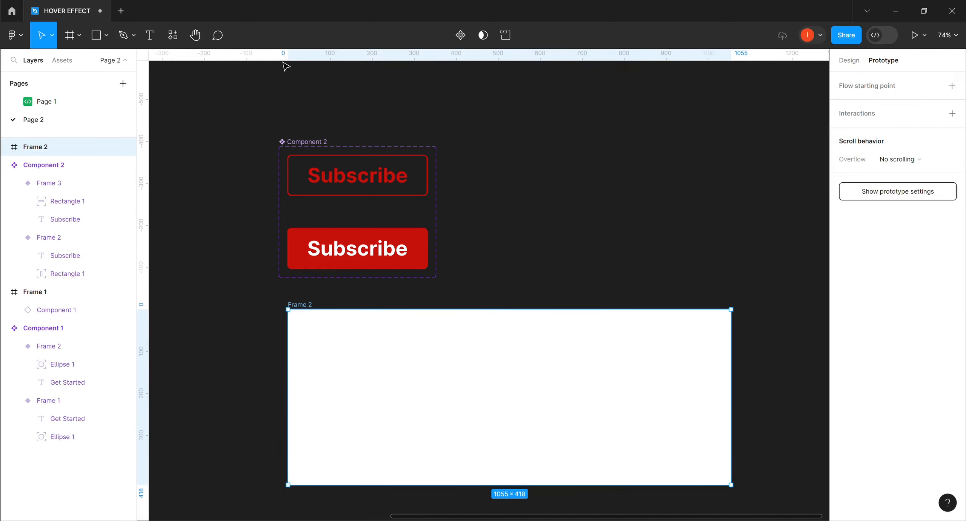
{"action": "left_click", "coordinate": [60, 61]}
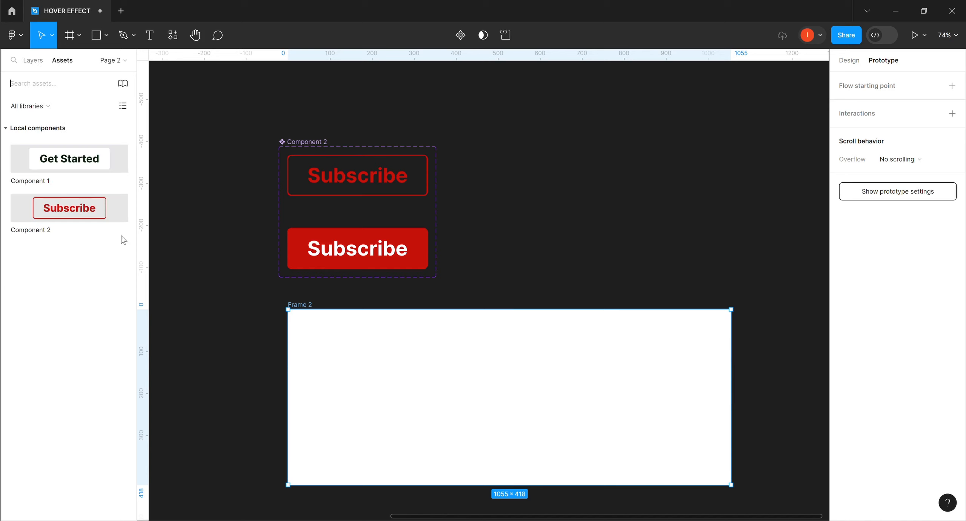
{"action": "left_click_drag", "start_coordinate": [68, 210], "coordinate": [498, 398]}
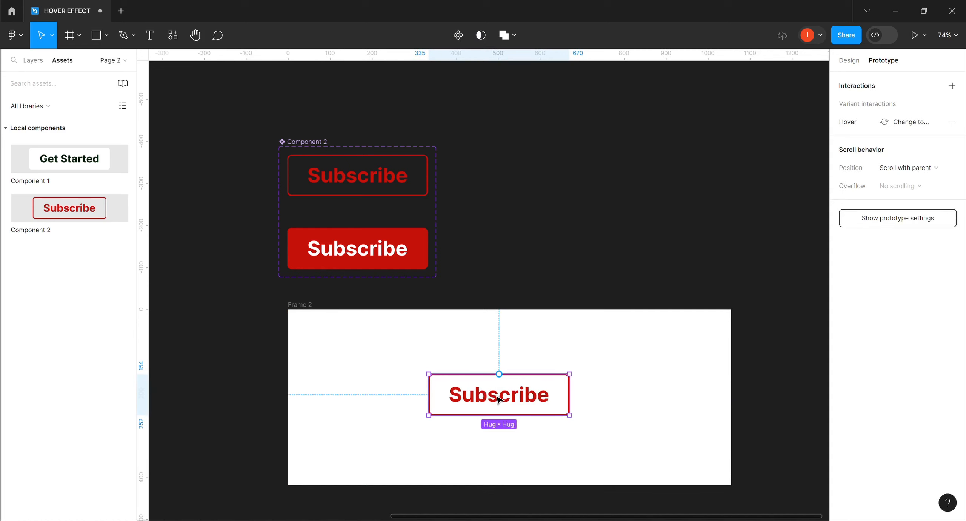
Present the new frame containing the Subscribe instance as a prototype.
{"action": "left_click", "coordinate": [303, 311]}
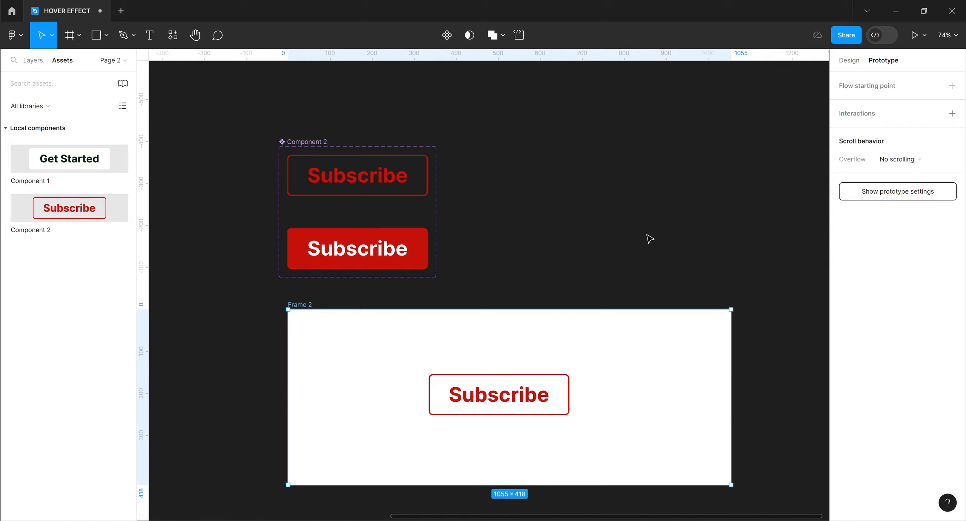
{"action": "left_click", "coordinate": [914, 34]}
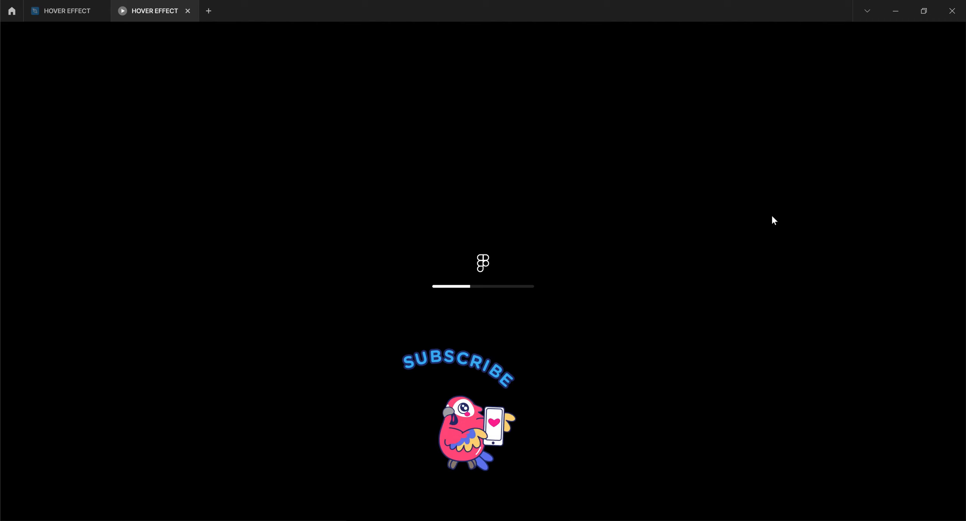